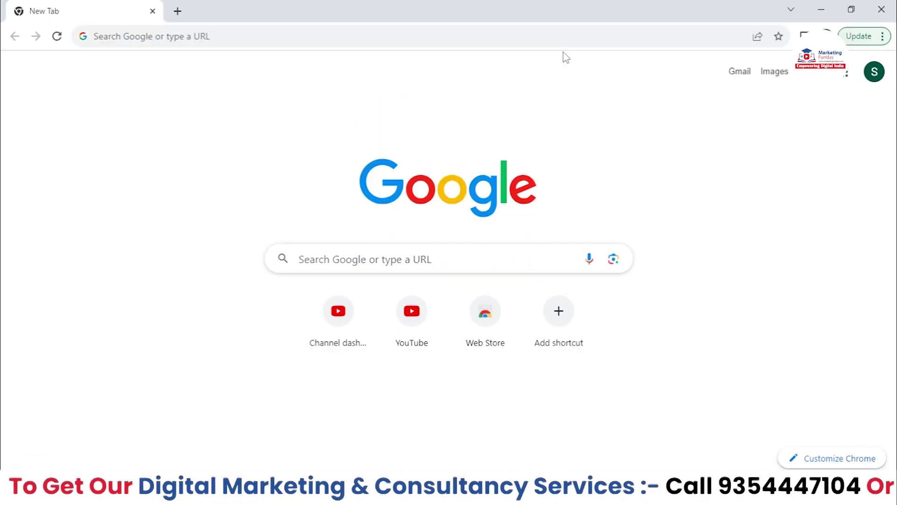
- Open the channel's YouTube page from the YouTube shortcut on Chrome's New Tab page
left_click(411, 311)
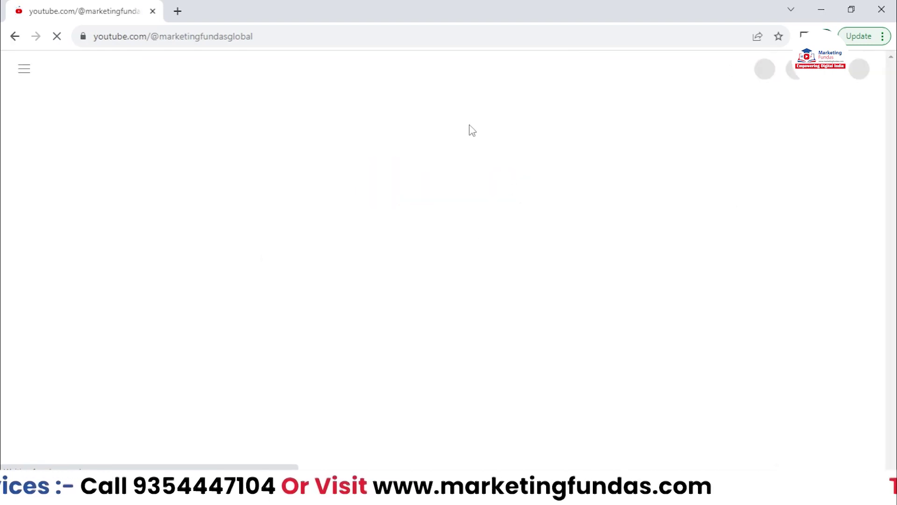
- Remove the channel handle from the address bar to load the youtube.com home page
left_click_drag(260, 37, 151, 33)
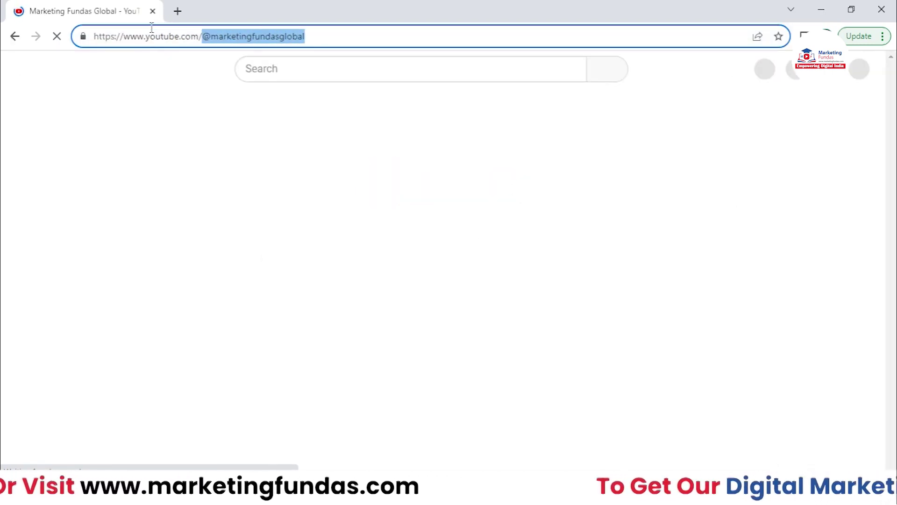
key("BackSpace")
key("BackSpace")
key("Return")
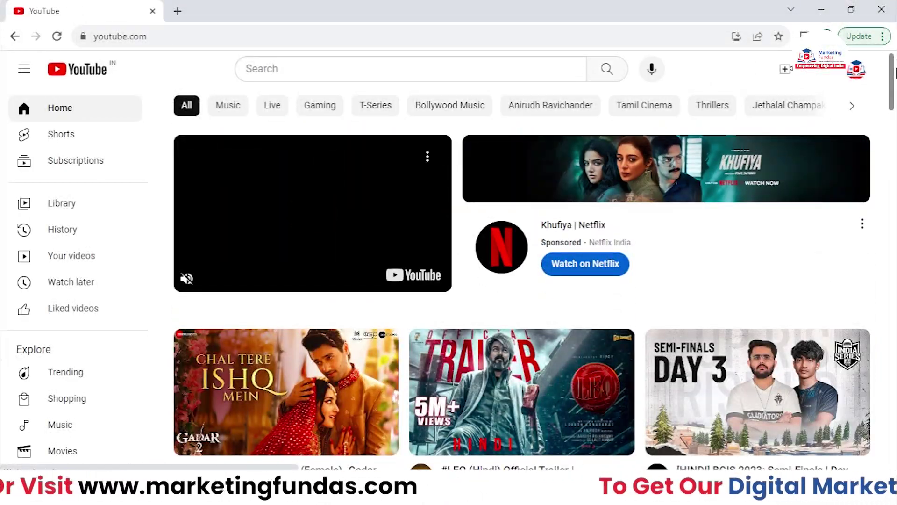
scroll(521, 286, "down", 3)
scroll(895, 93, "up", 3)
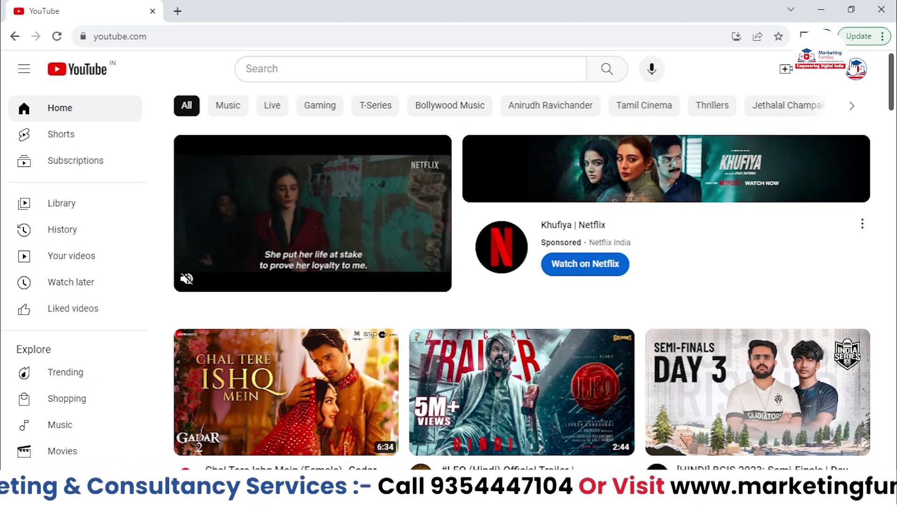
- Open the profile avatar's account menu showing Your channel and YouTube Studio
left_click(855, 70)
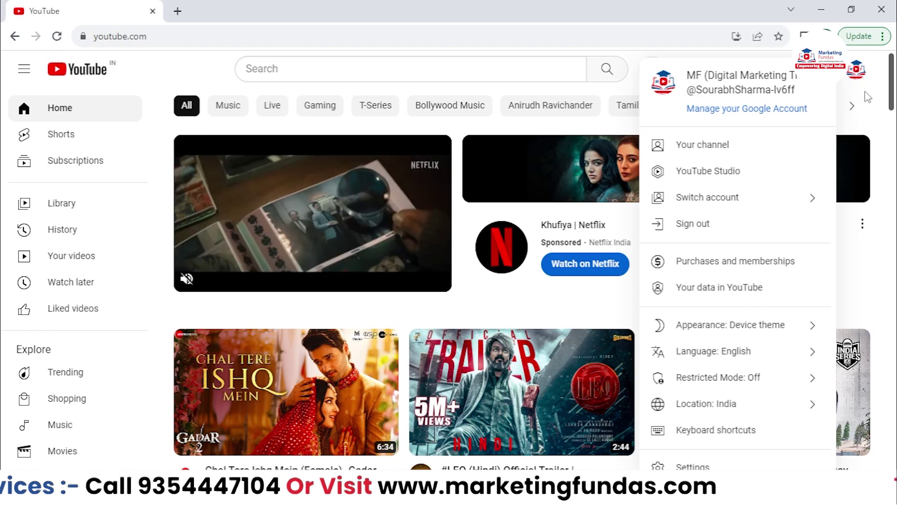
left_click(855, 70)
left_click(855, 70)
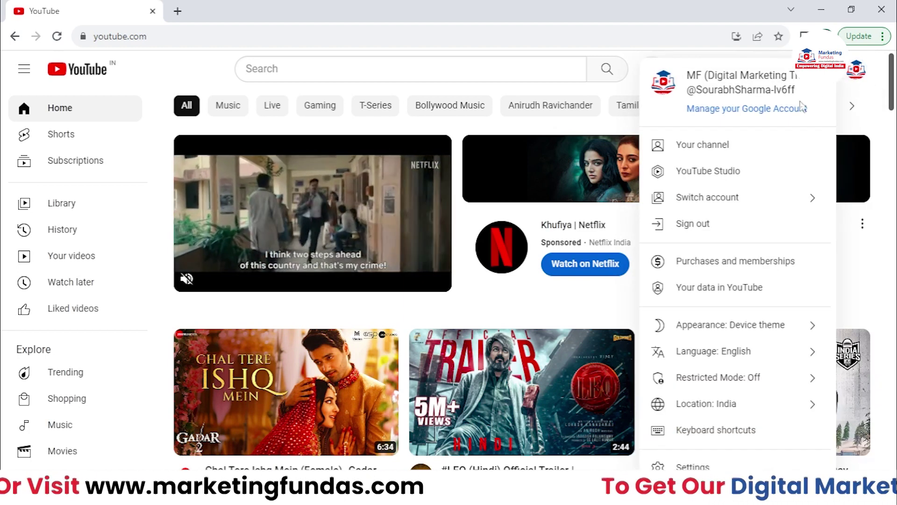
- Go to YouTube Studio's Channel dashboard, showing 0 subscribers and 0 views
left_click(721, 178)
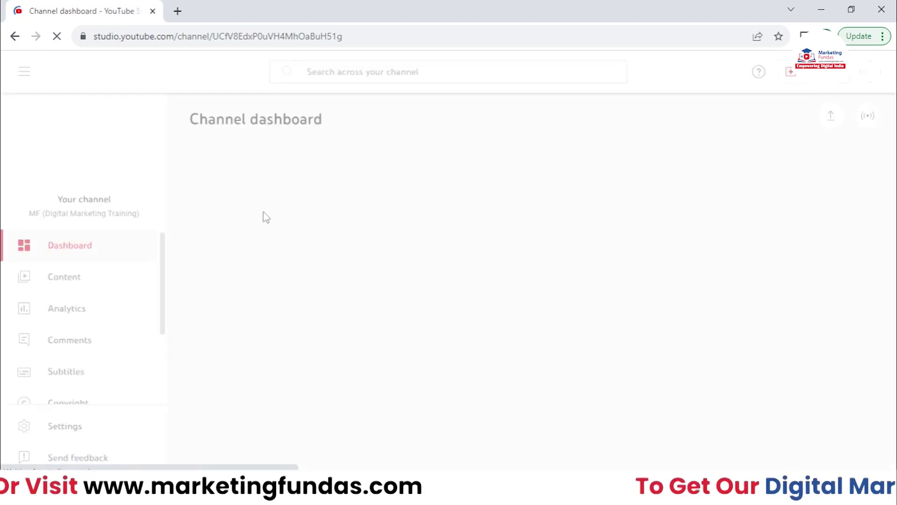
scroll(896, 195, "down", 1)
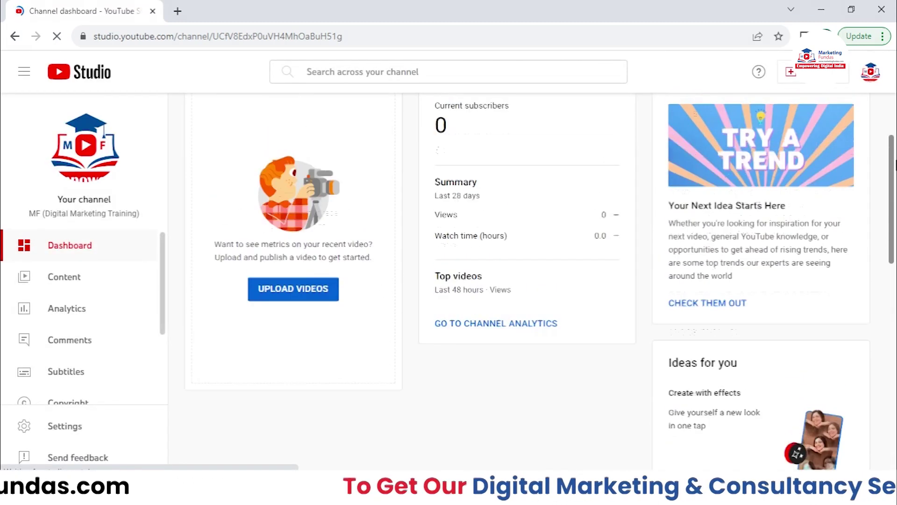
scroll(895, 196, "up", 2)
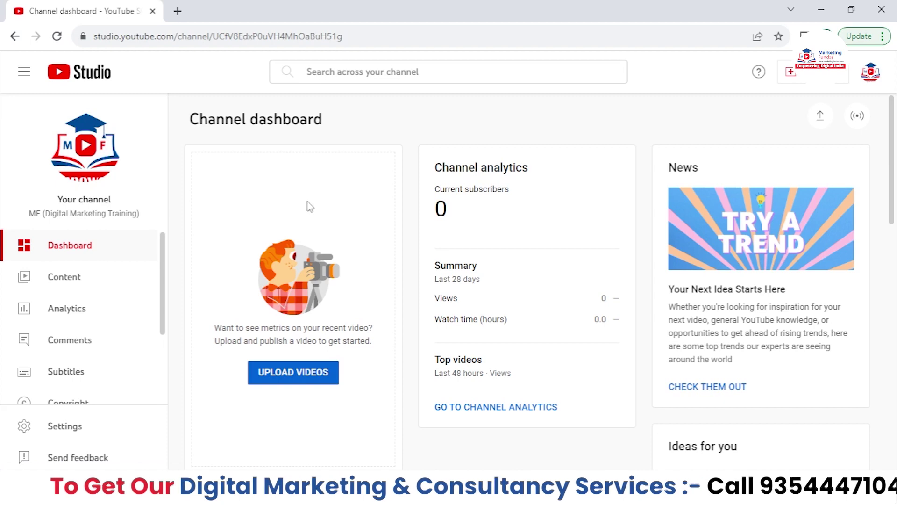
scroll(92, 270, "down", 2)
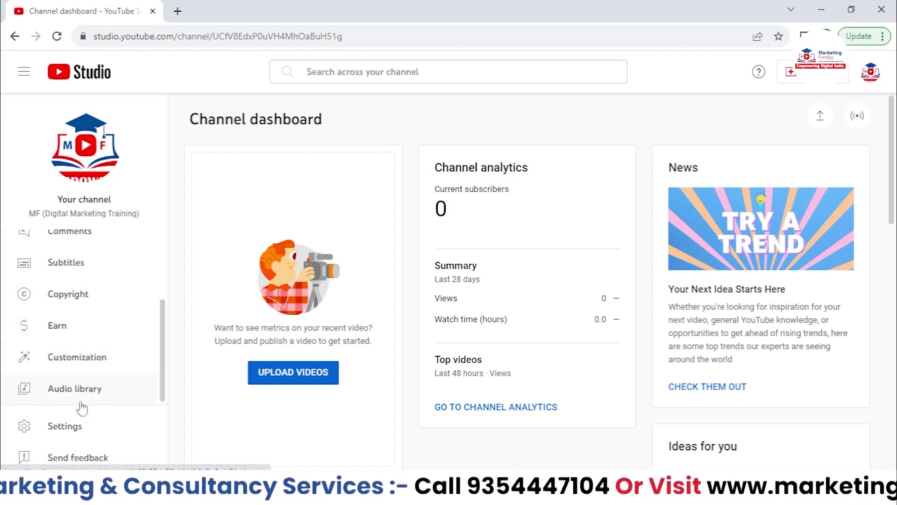
- Glance at the Studio Settings window, close it, and start a new browser tab
left_click(63, 435)
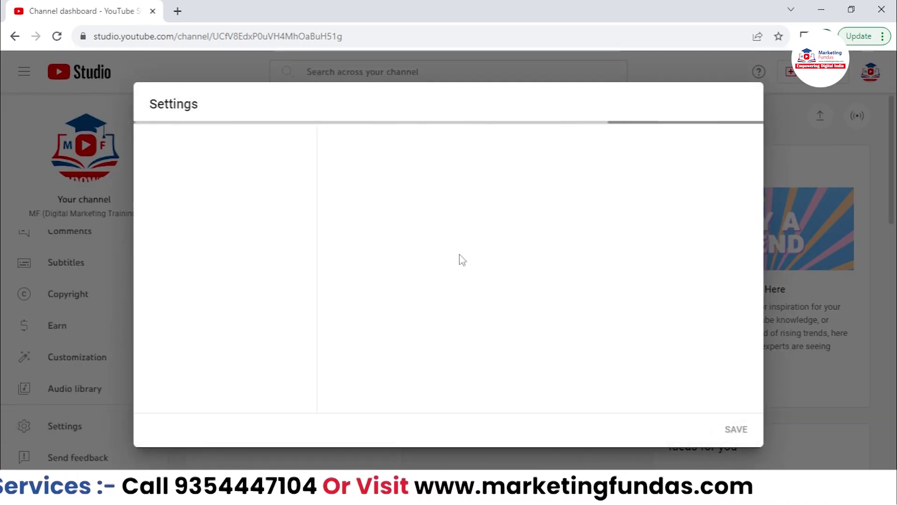
left_click(689, 430)
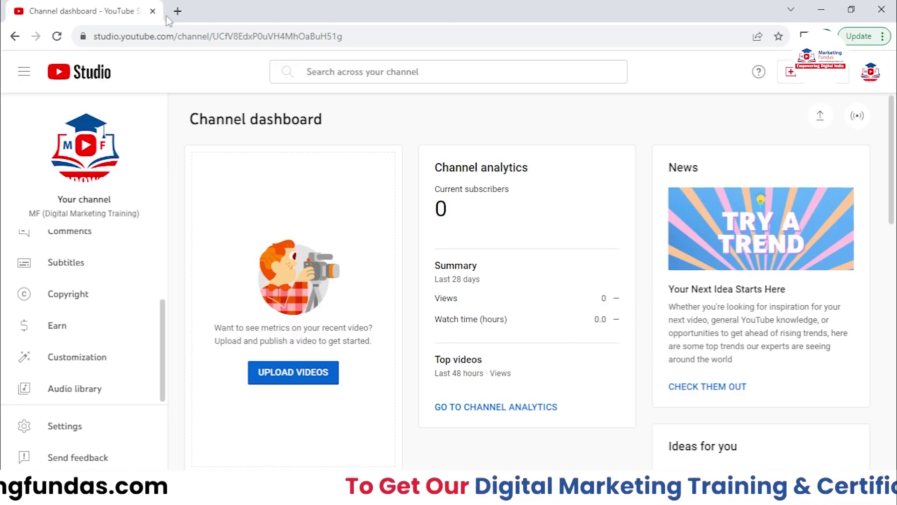
left_click(177, 11)
- Load the youtube.com home page, trimming the channel handle from the suggested address
type("you")
key("Right")
left_click_drag(270, 36, 165, 36)
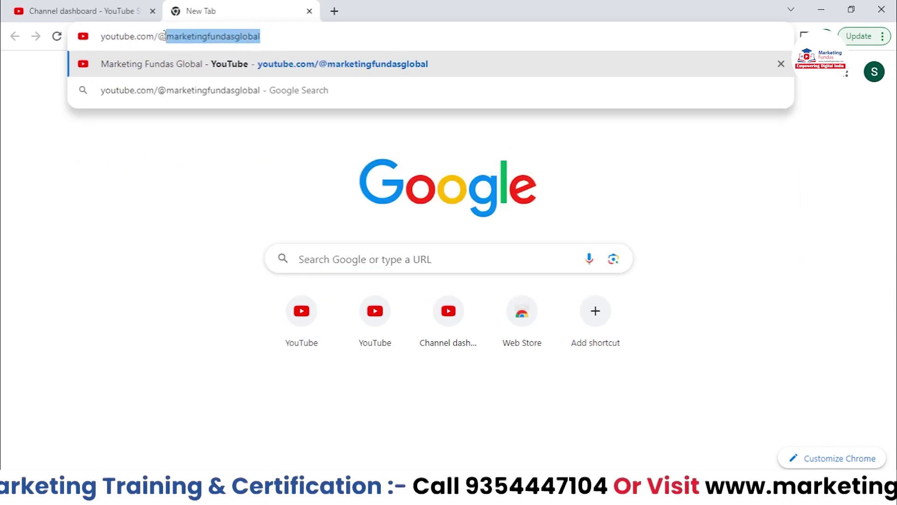
key("BackSpace")
key("Return")
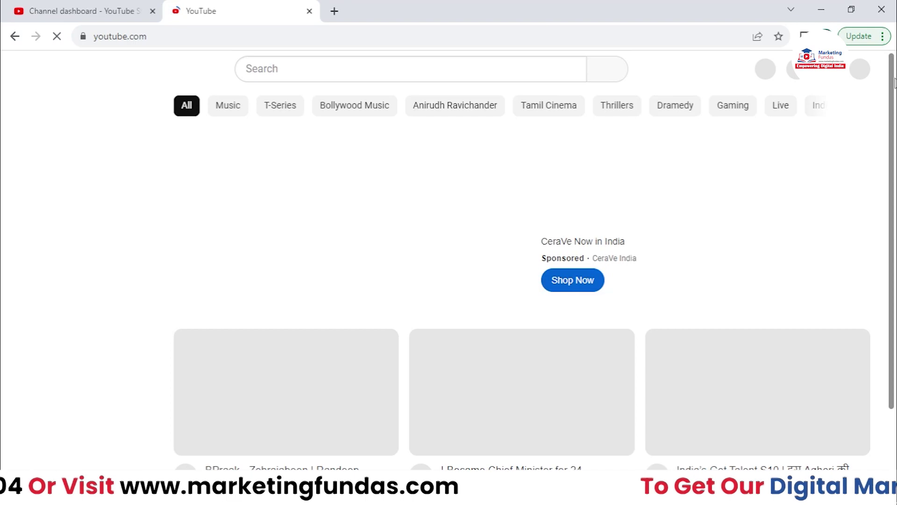
- From account Settings, view advanced settings, then open Channel status and features
left_click(856, 71)
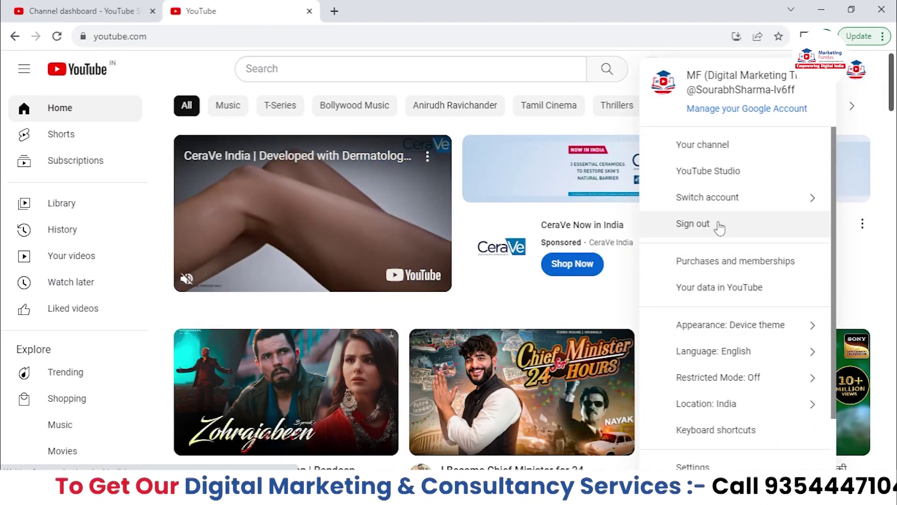
scroll(720, 276, "down", 2)
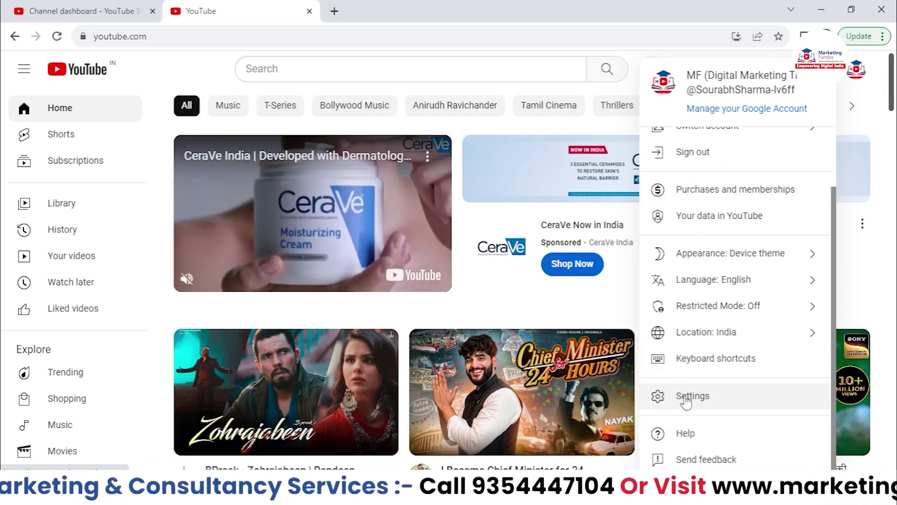
left_click(684, 397)
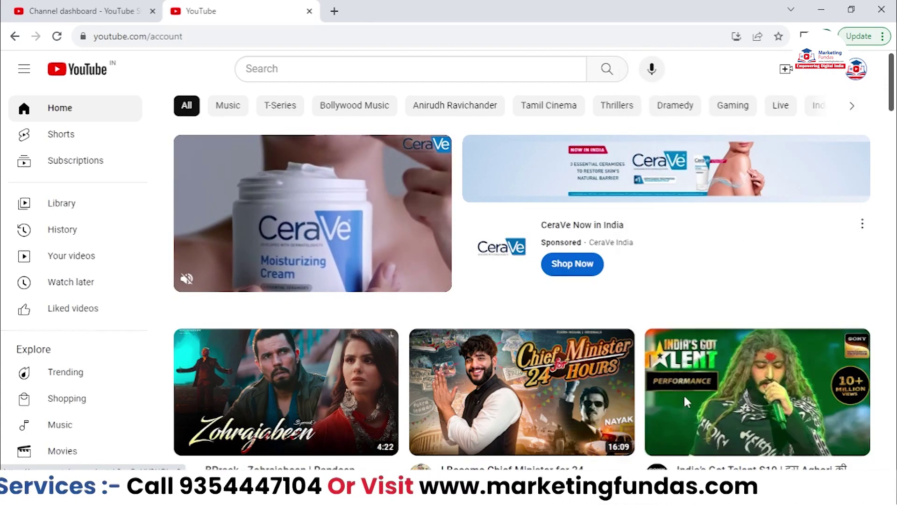
scroll(389, 279, "down", 3)
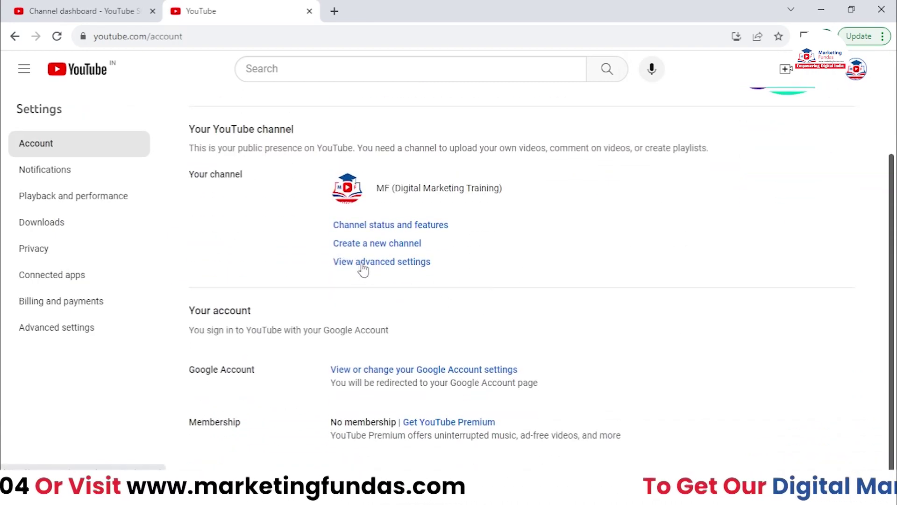
left_click(393, 265)
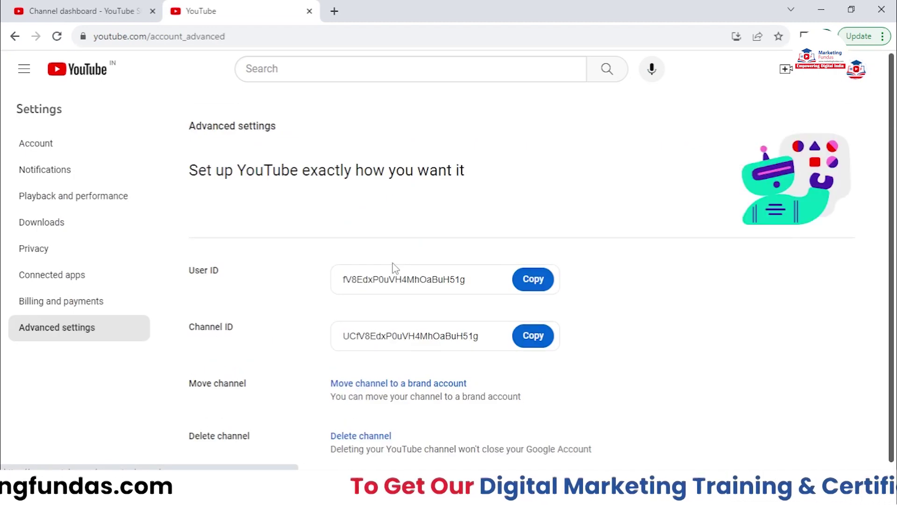
left_click(28, 144)
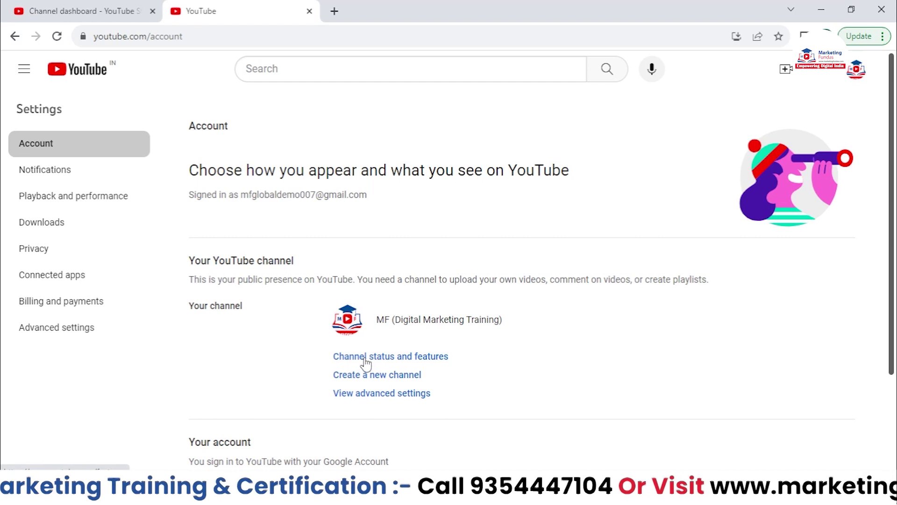
left_click(365, 361)
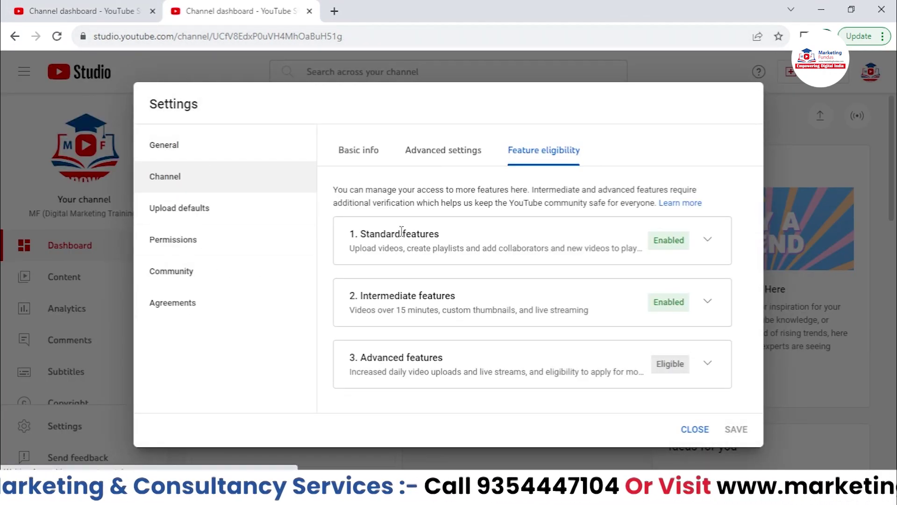
- Close the Feature eligibility window and reopen Settings from the Studio sidebar
left_click(693, 428)
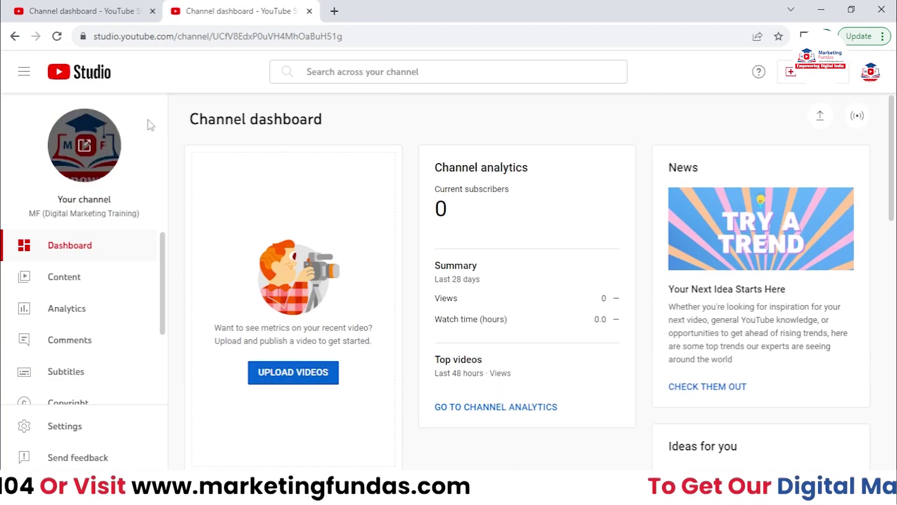
scroll(87, 299, "down", 2)
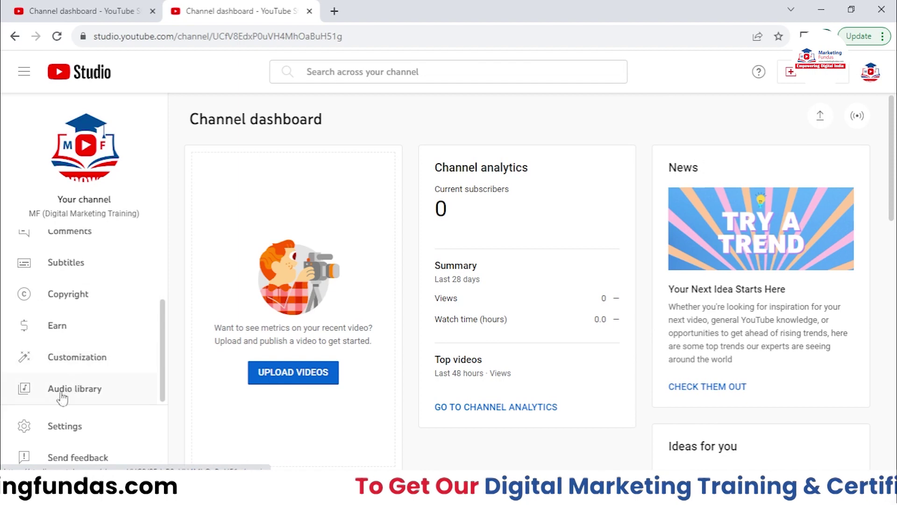
left_click(89, 423)
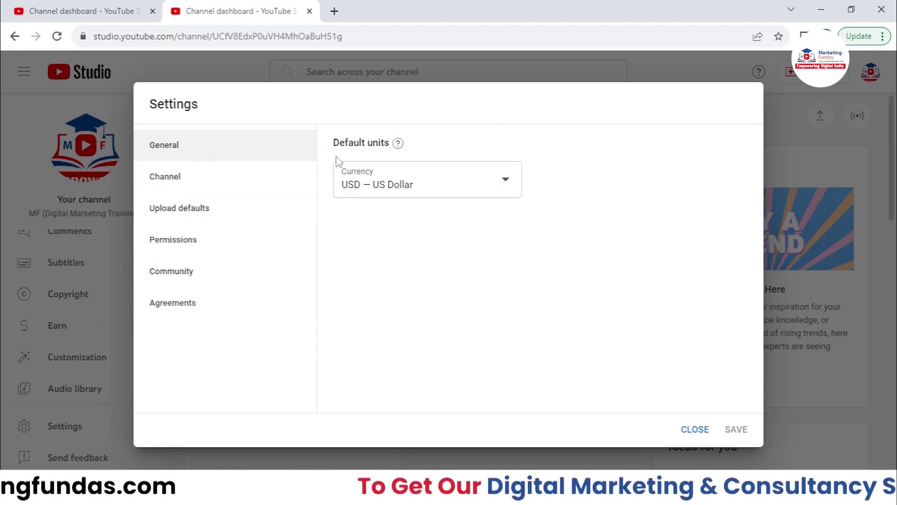
- Browse the General tab's currency list, keeping the default currency as USD — US Dollar
left_click_drag(334, 140, 393, 143)
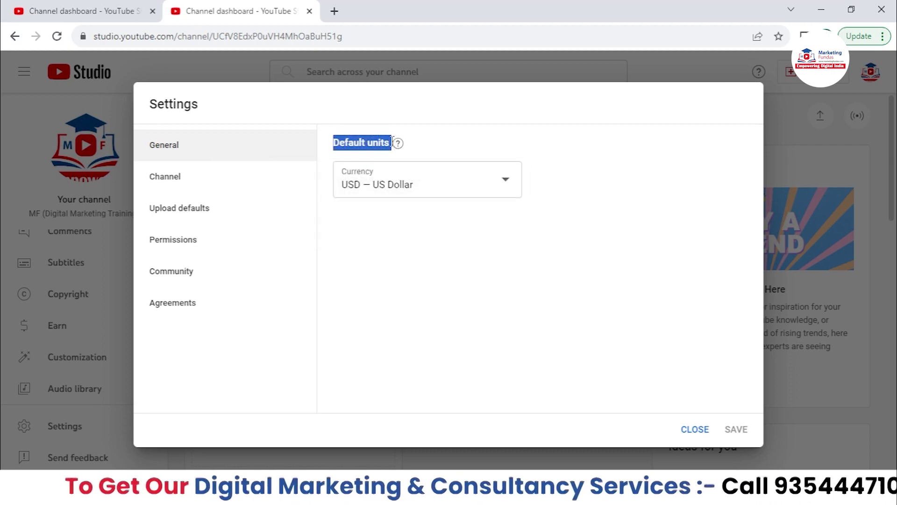
left_click(456, 141)
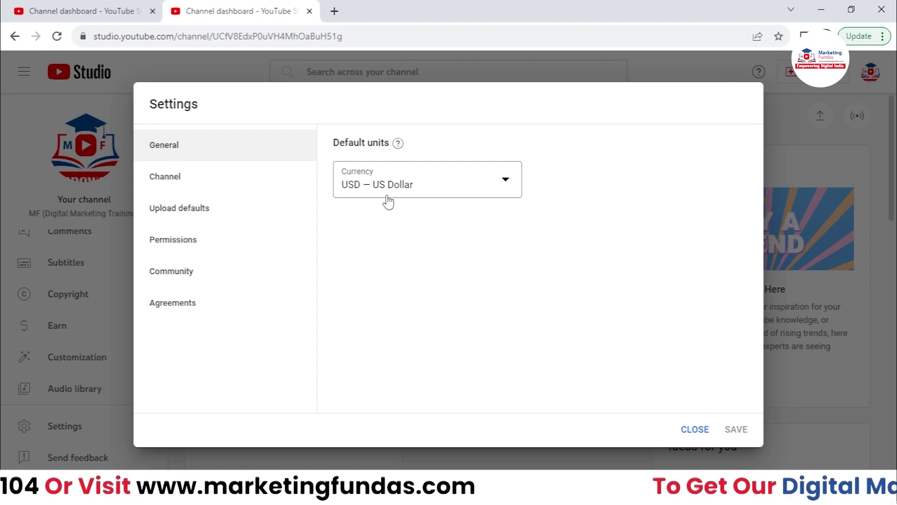
left_click(445, 193)
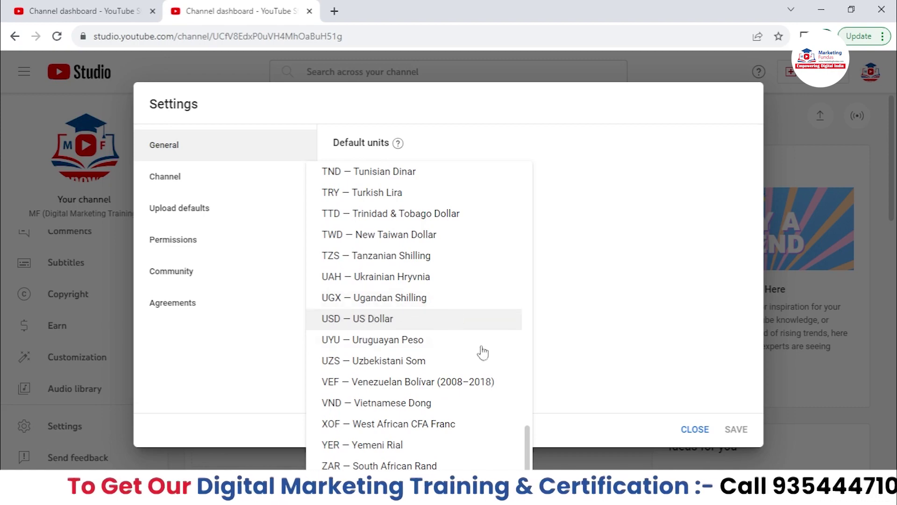
left_click_drag(528, 437, 557, 348)
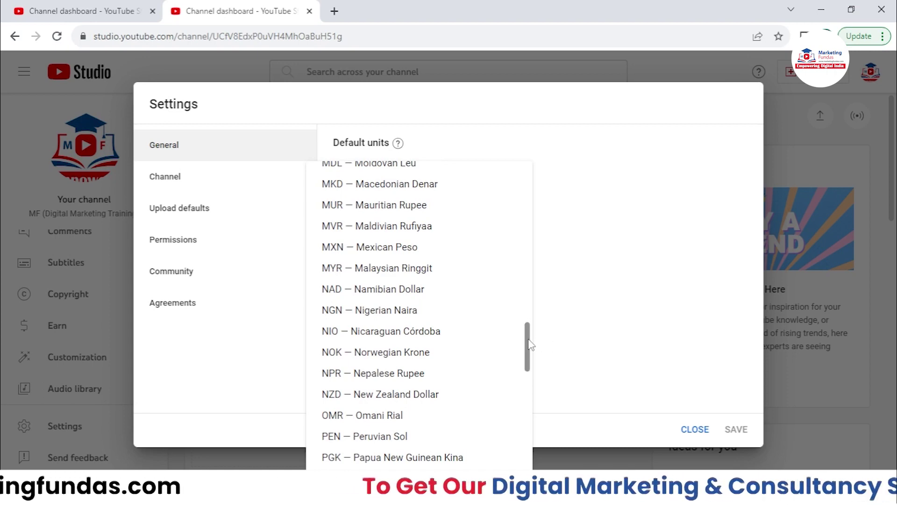
left_click_drag(530, 347, 436, 194)
scroll(475, 284, "down", 3)
scroll(476, 284, "down", 10)
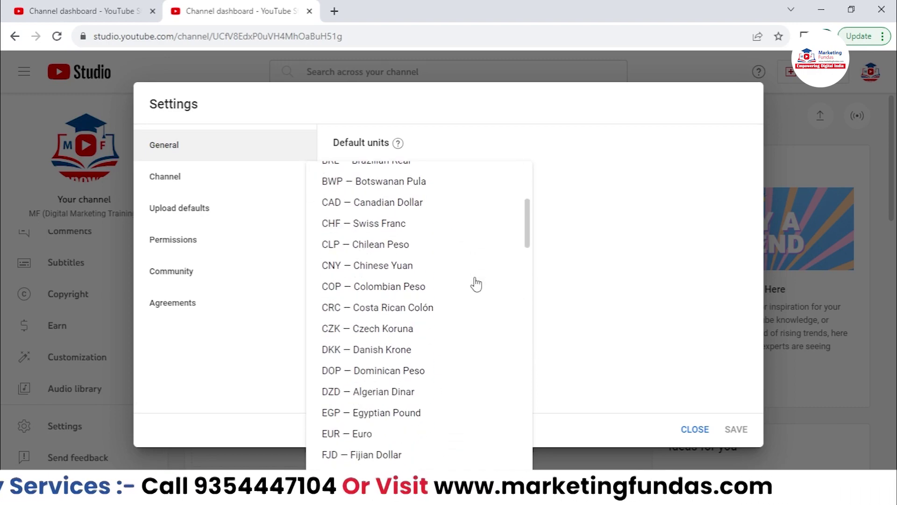
scroll(476, 284, "down", 3)
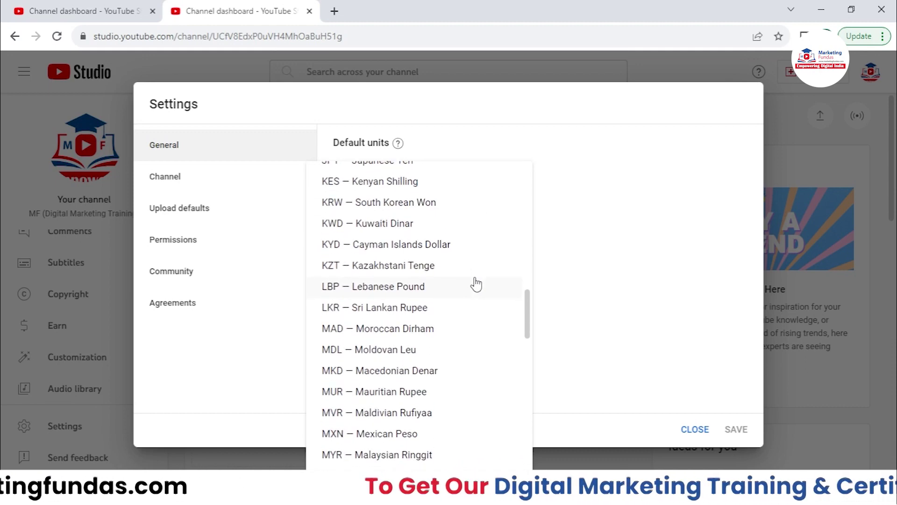
scroll(476, 284, "down", 4)
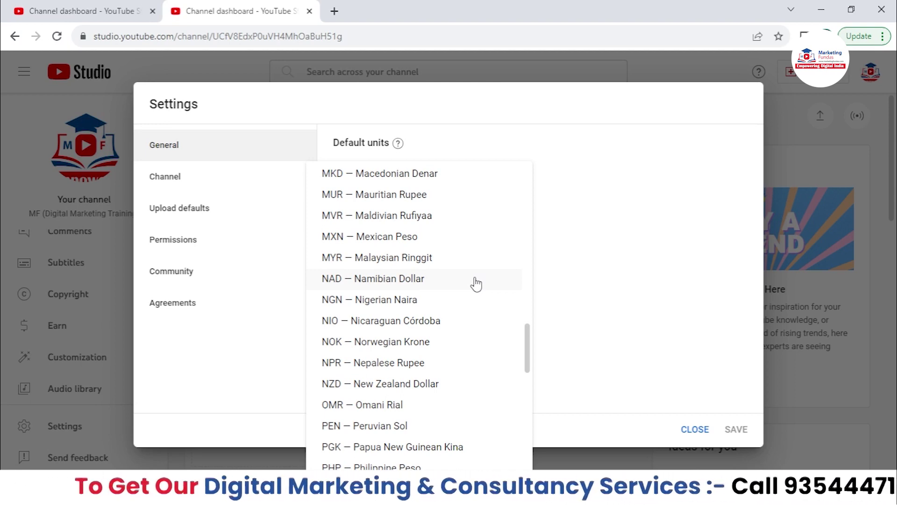
left_click(593, 287)
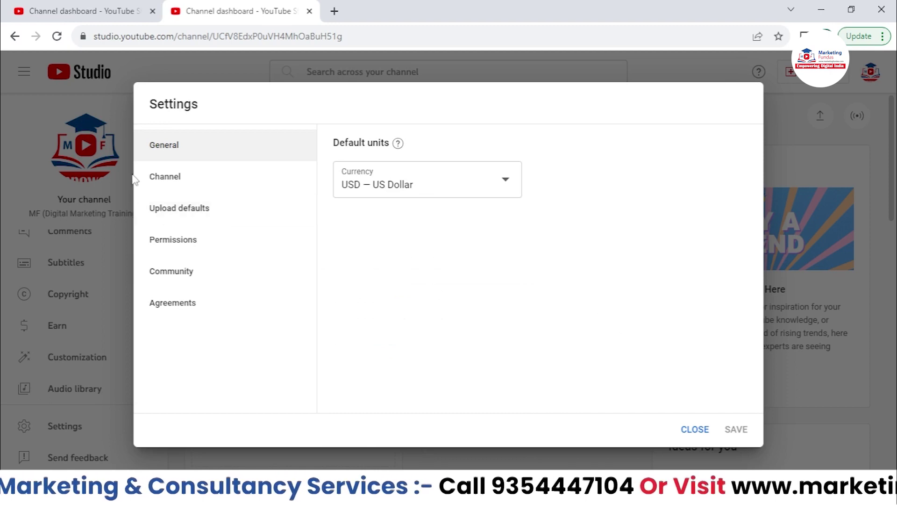
- Open the Channel settings, look through Advanced settings and Feature eligibility, then return to Basic info
left_click(161, 182)
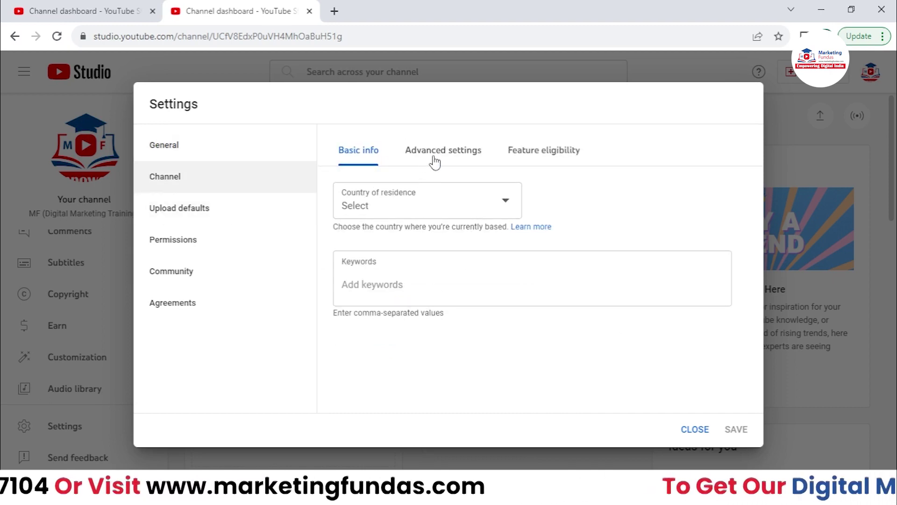
left_click(462, 152)
left_click(549, 157)
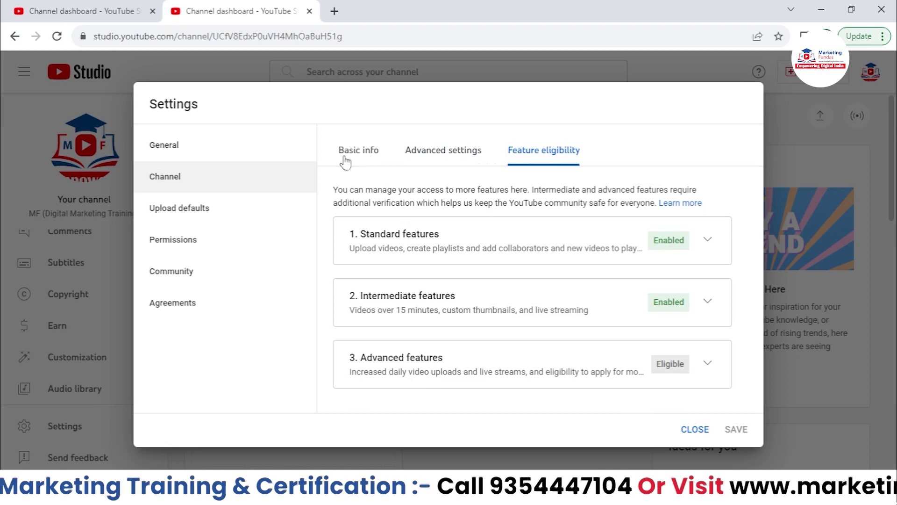
left_click(345, 160)
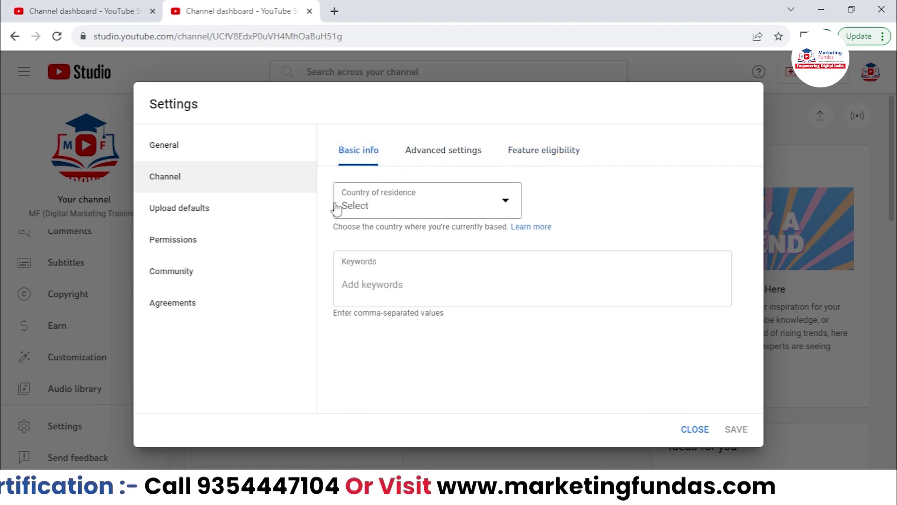
- Set Country of residence to United States on the Basic info tab
left_click(372, 206)
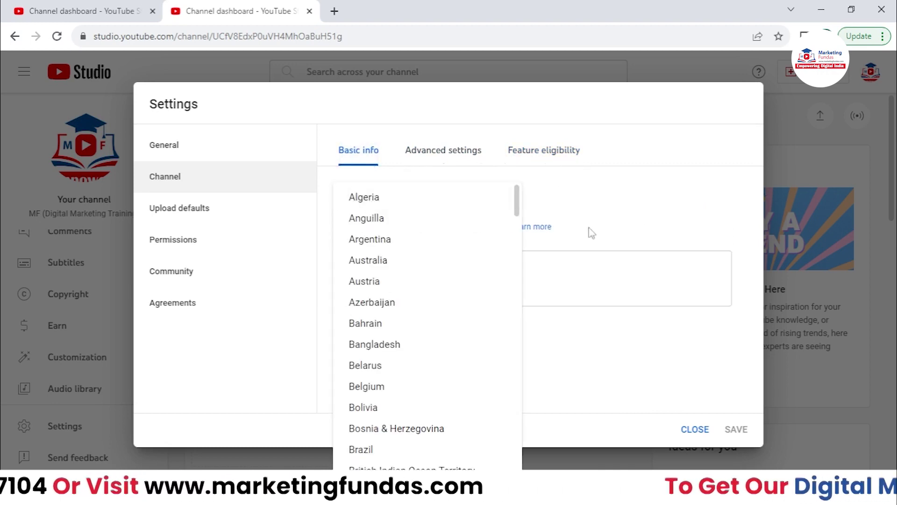
left_click(609, 207)
left_click(501, 203)
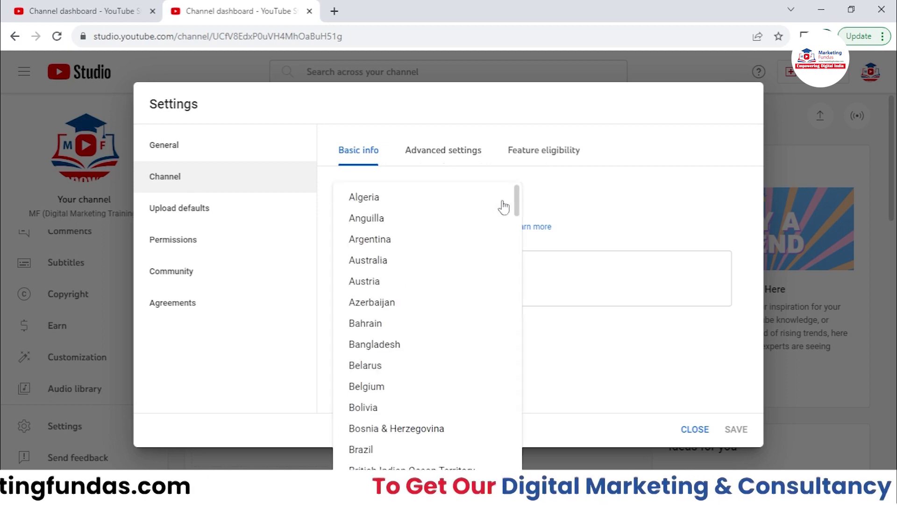
left_click_drag(516, 218, 514, 456)
scroll(426, 405, "down", 1)
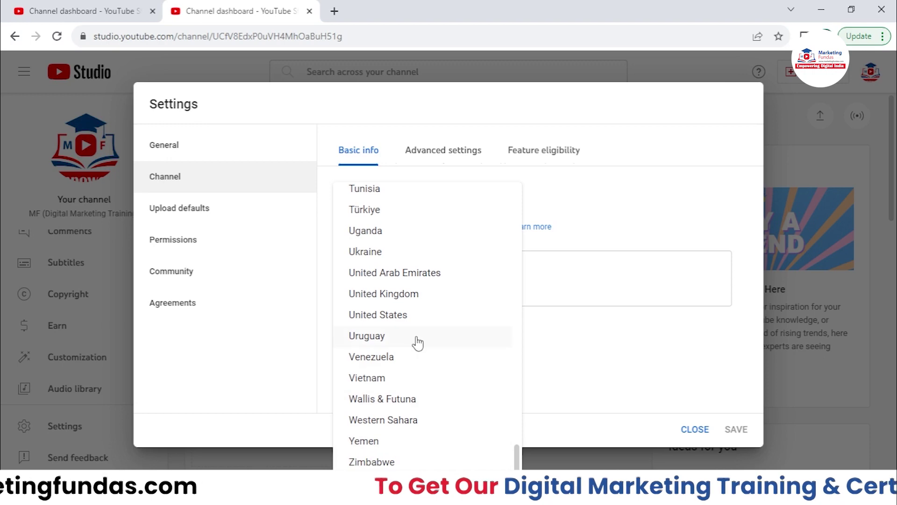
scroll(459, 339, "up", 10)
scroll(460, 340, "up", 15)
scroll(421, 280, "up", 3)
left_click_drag(517, 294, 517, 463)
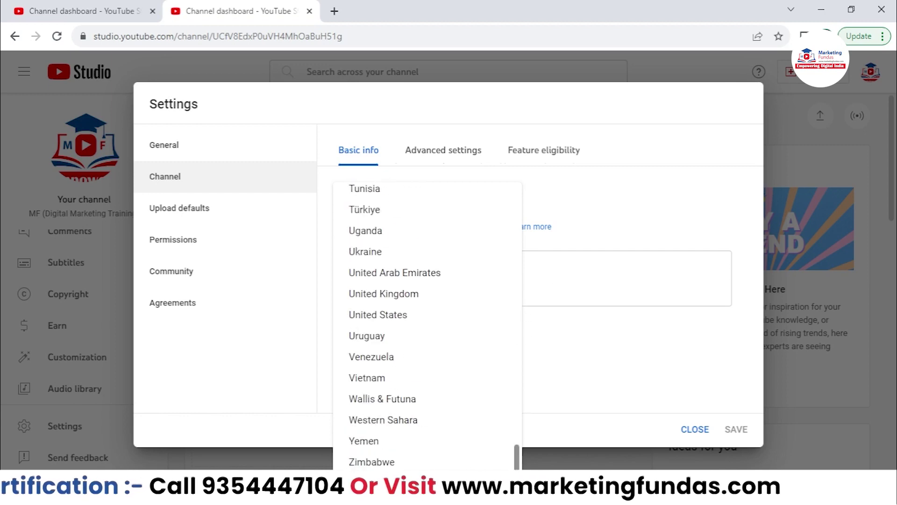
left_click(393, 314)
left_click(384, 290)
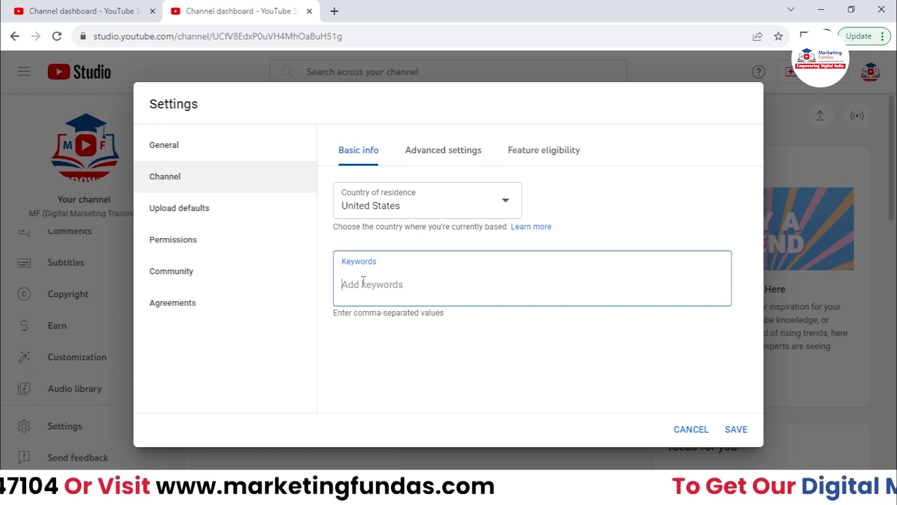
- Add the keywords 'digital marketing course' and 'digital marketing free course'
type("**")
key("BackSpace")
key("BackSpace")
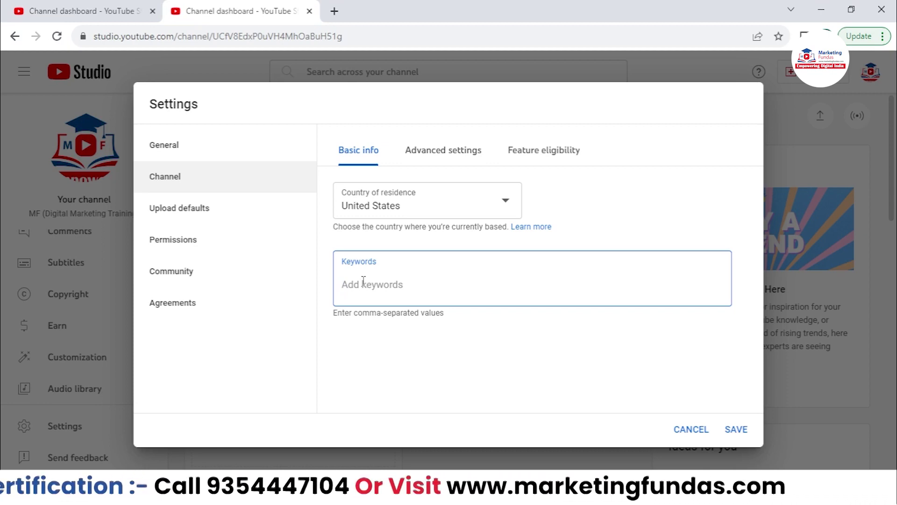
type("di")
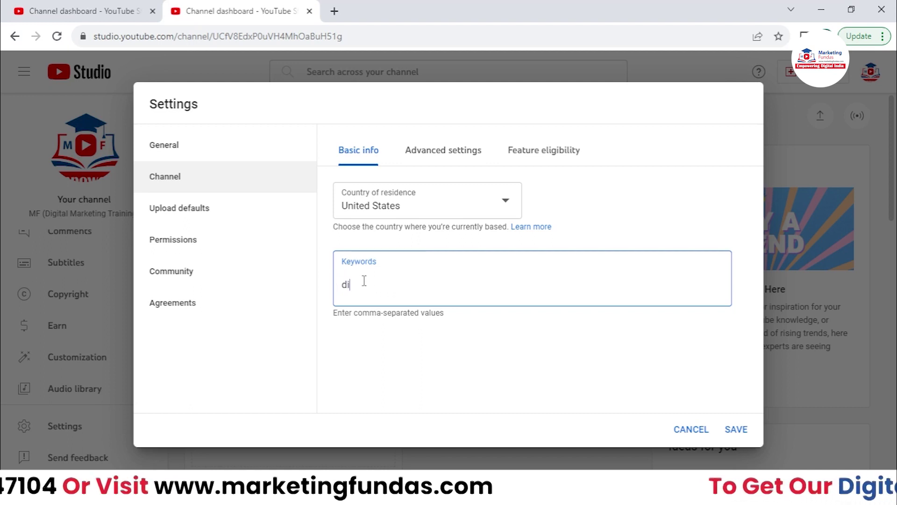
type("gital")
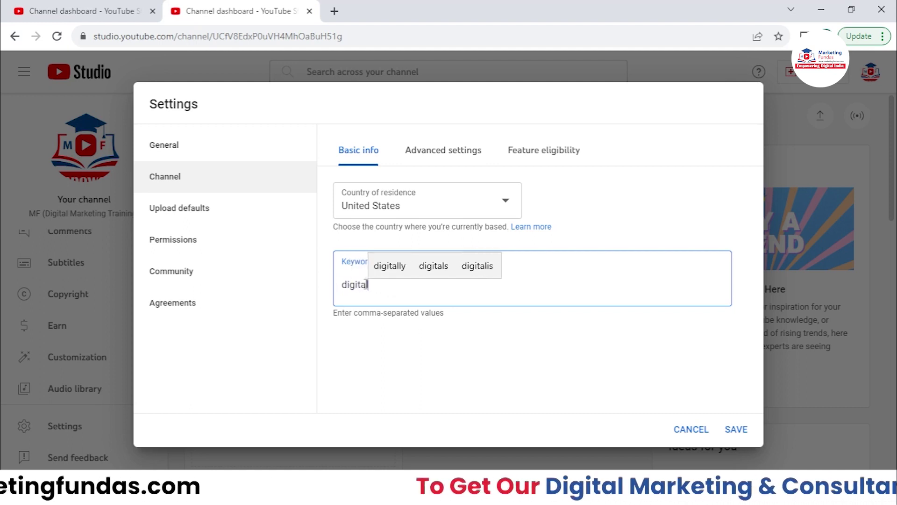
type("rketing coursse")
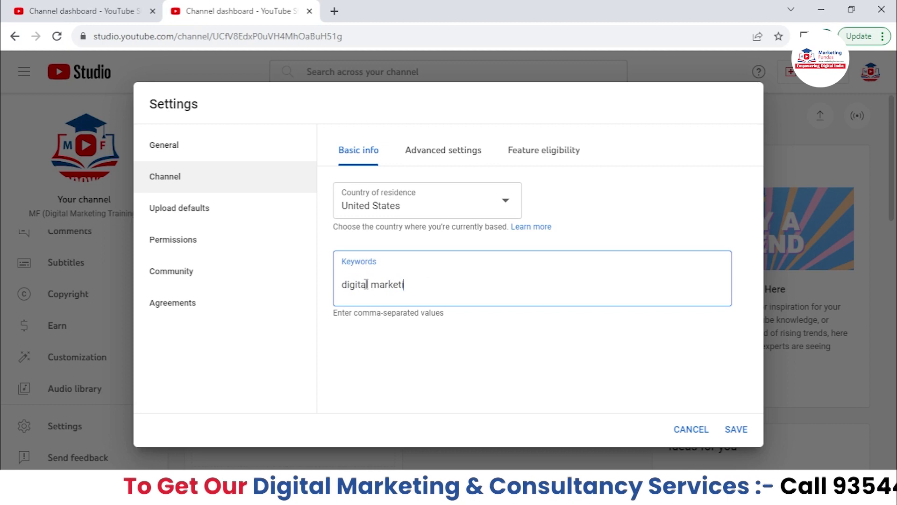
key("BackSpace")
key("BackSpace")
key("BackSpace")
type("e")
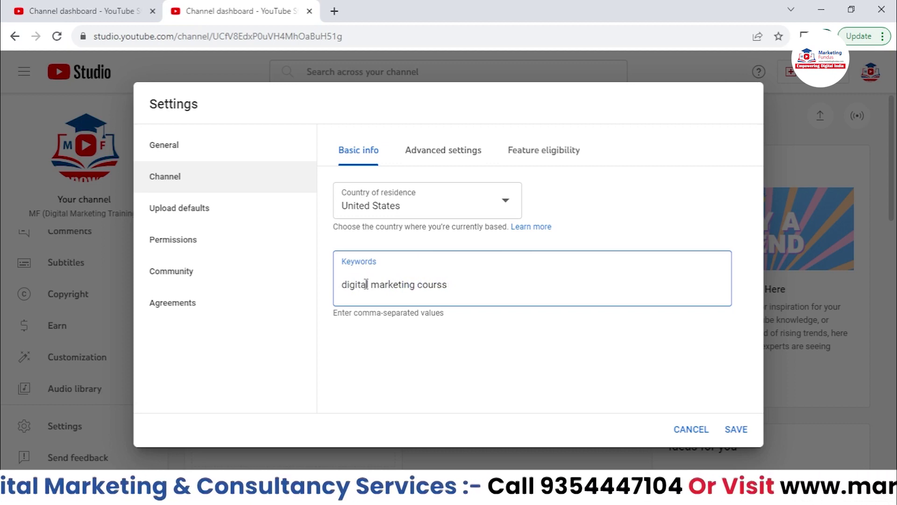
key("Return")
type("digit")
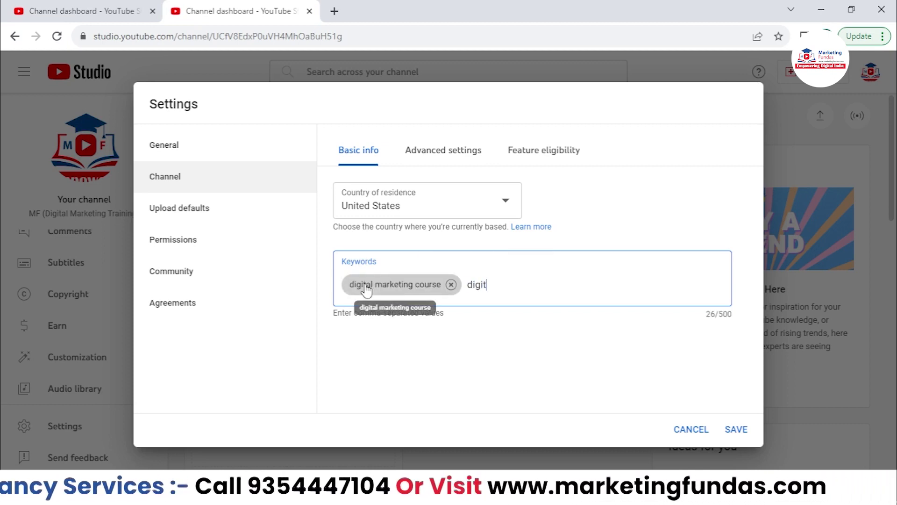
type("al marketing fre")
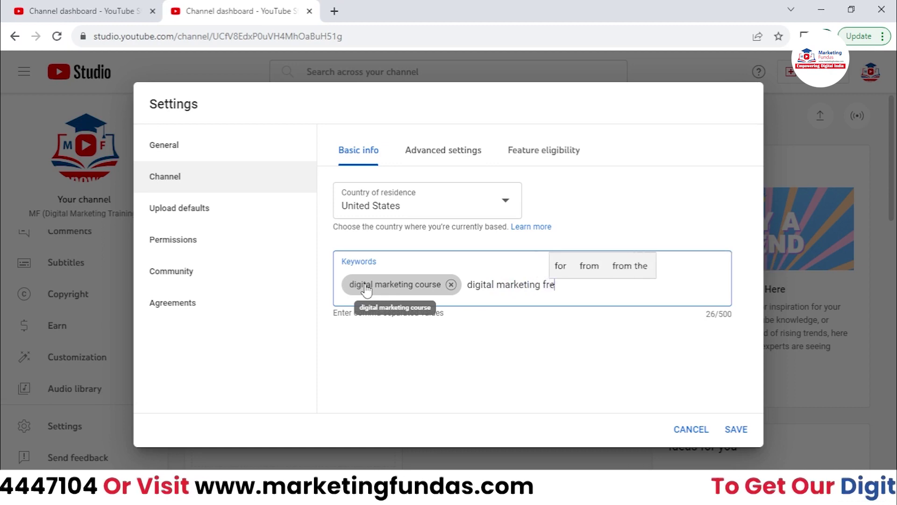
type("e course")
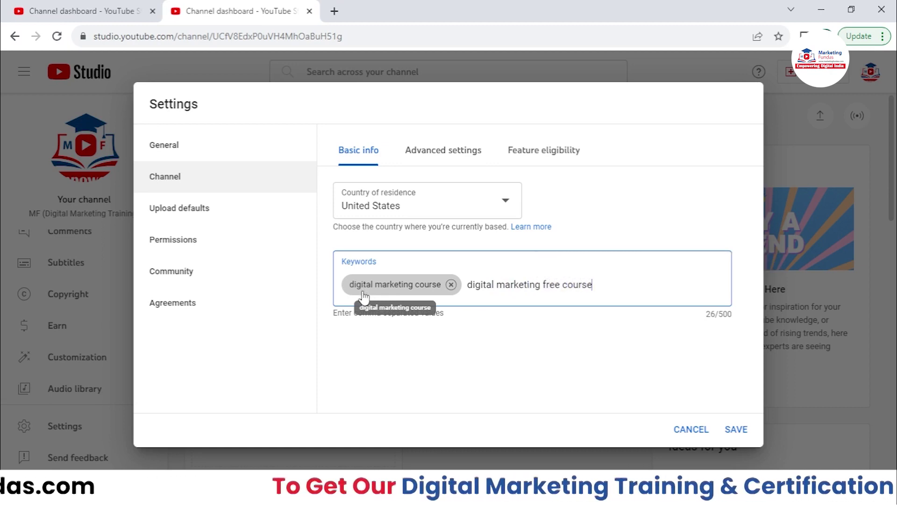
key("Return")
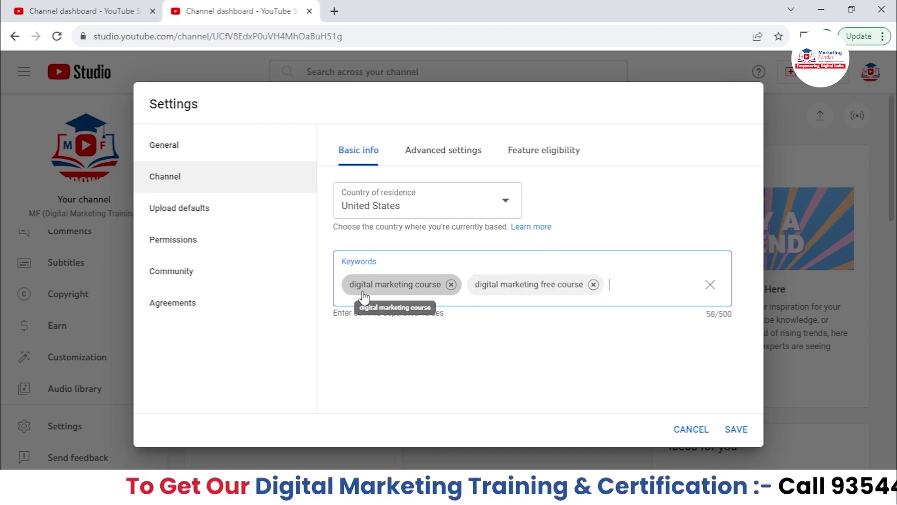
- Add the keywords 'google ads course' and 'facebook ads course'
type("goo")
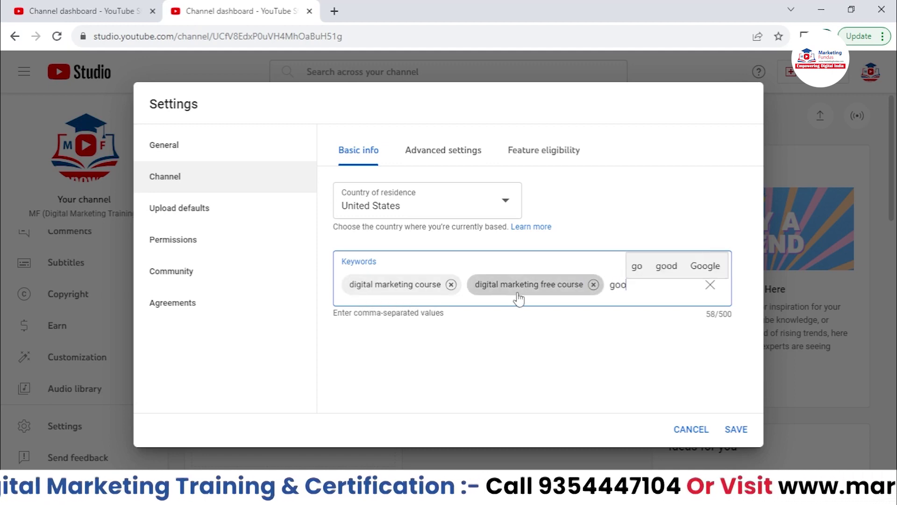
type("gle ads")
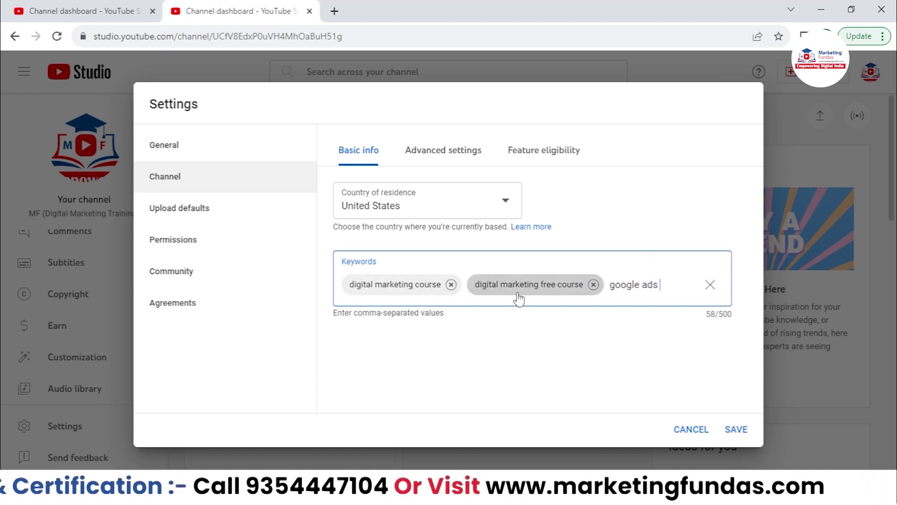
type(" coursee")
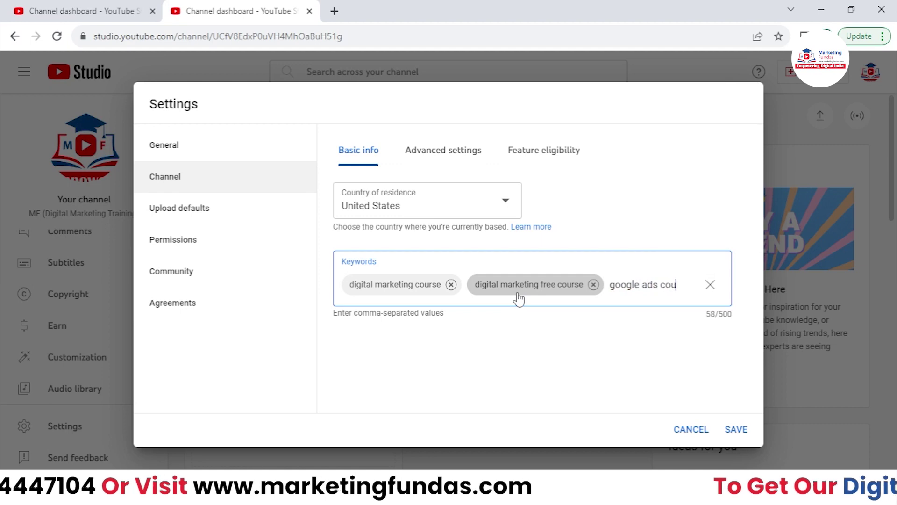
key("BackSpace")
key("BackSpace")
key("BackSpace")
type("e")
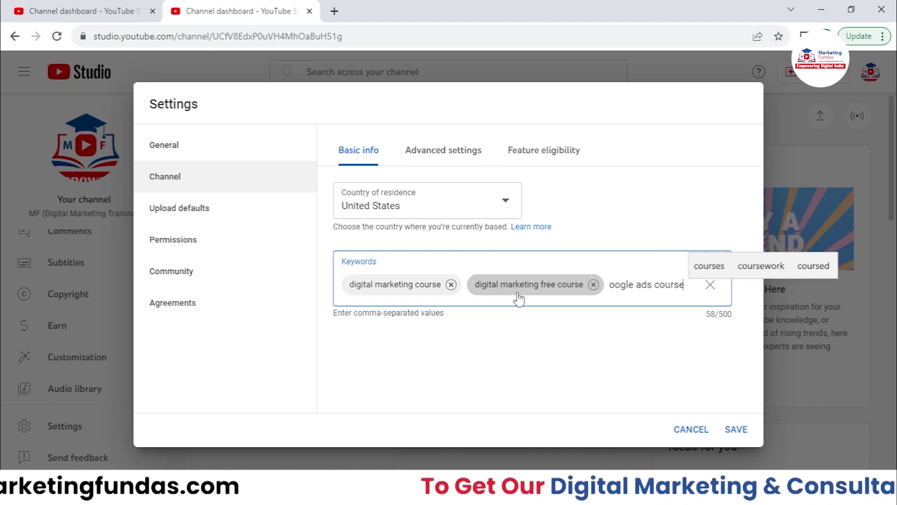
key("comma")
type("fe")
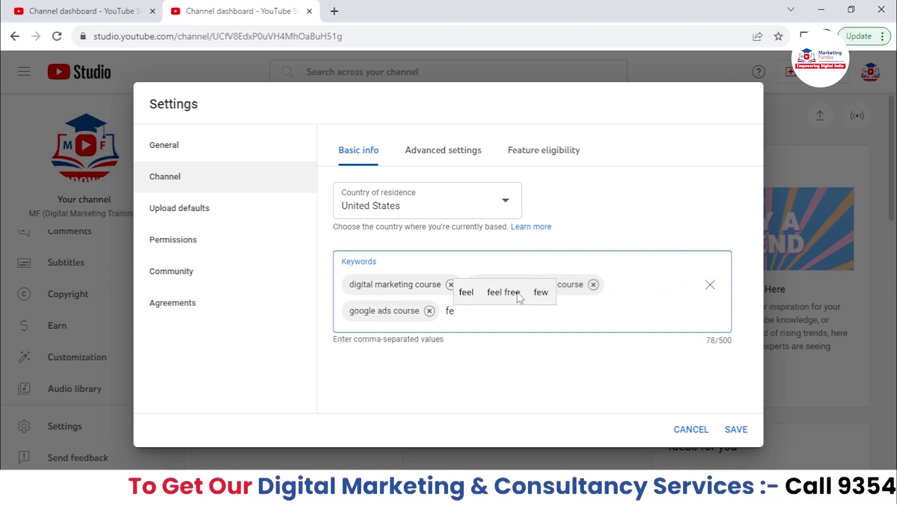
key("BackSpace")
type("aceb")
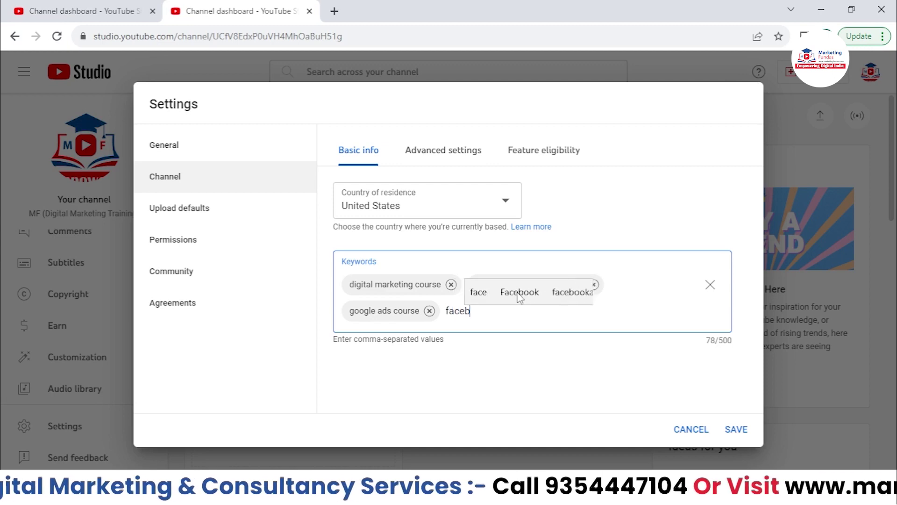
type("ook ads course")
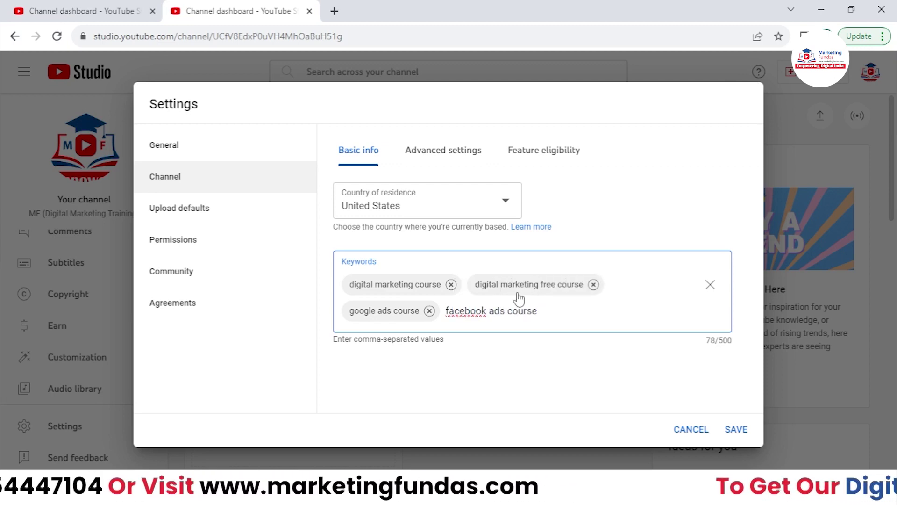
type(",")
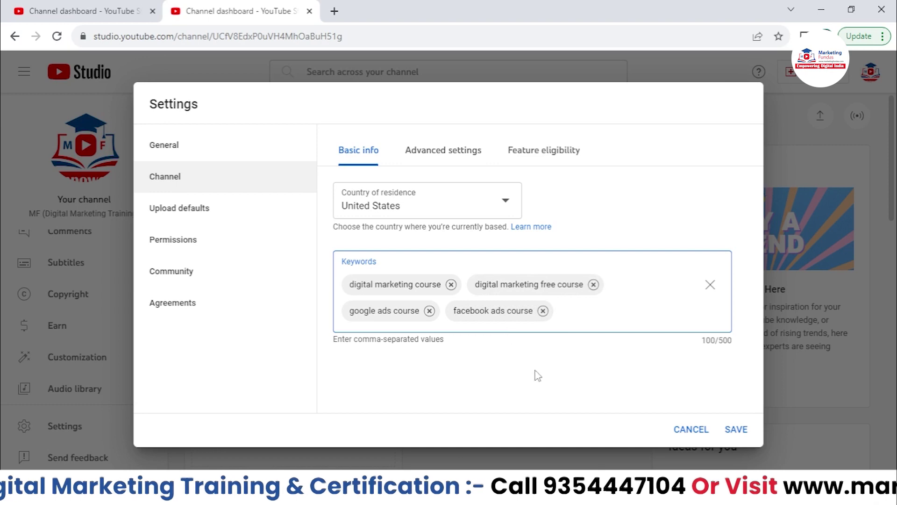
type("*")
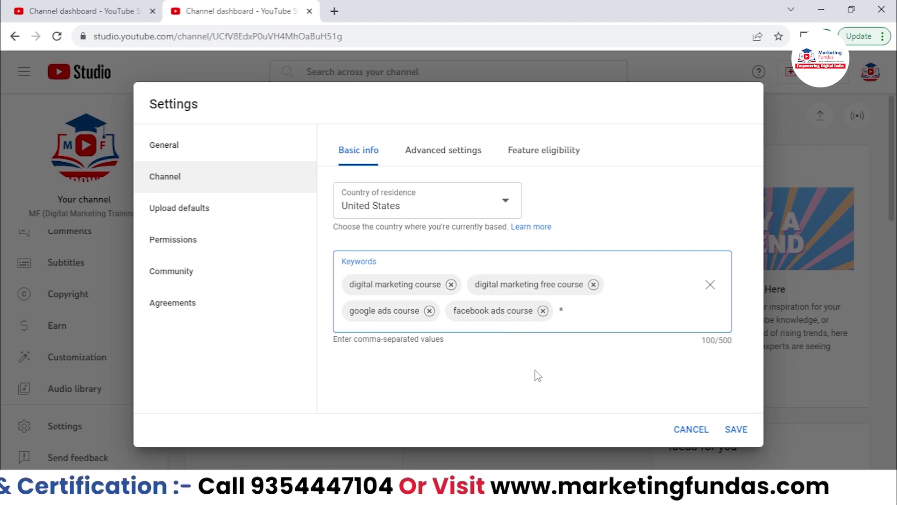
- Save the keywords and country, then reopen Settings on the Channel section
left_click(739, 431)
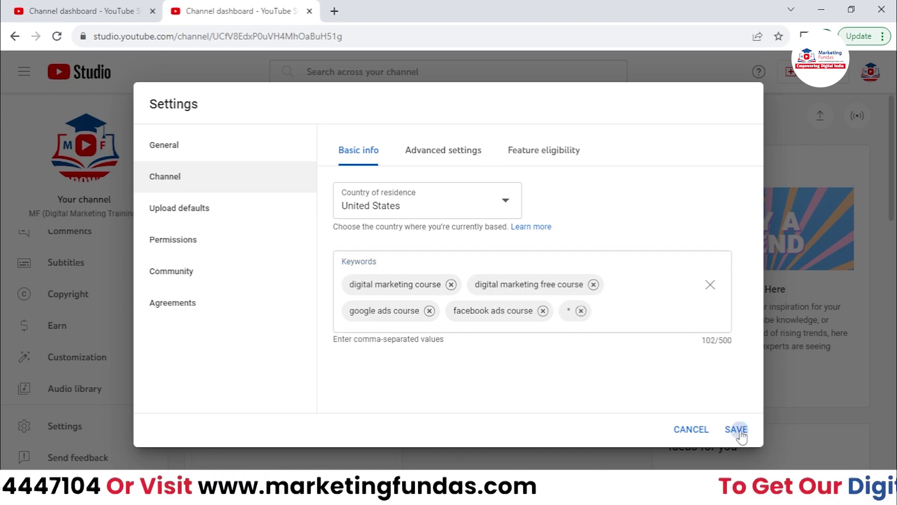
scroll(90, 330, "up", 2)
scroll(87, 343, "up", 1)
scroll(88, 397, "down", 3)
left_click(89, 422)
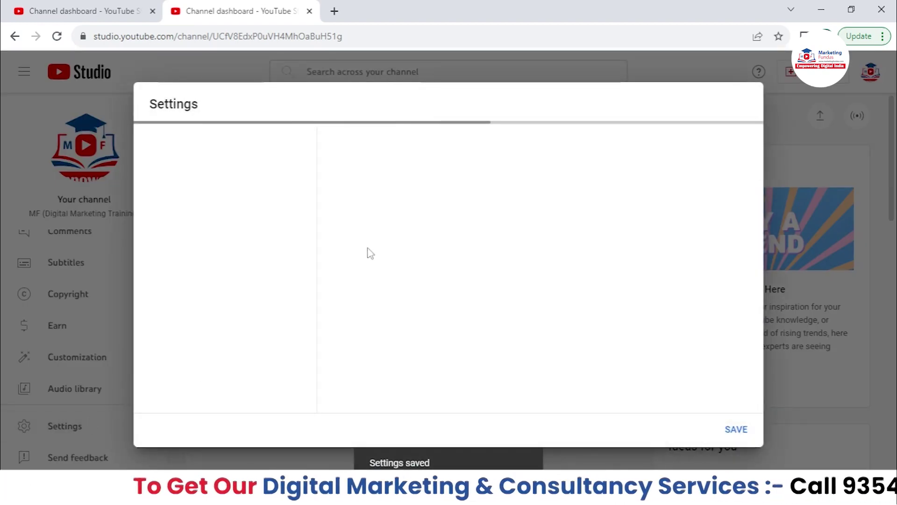
left_click(263, 187)
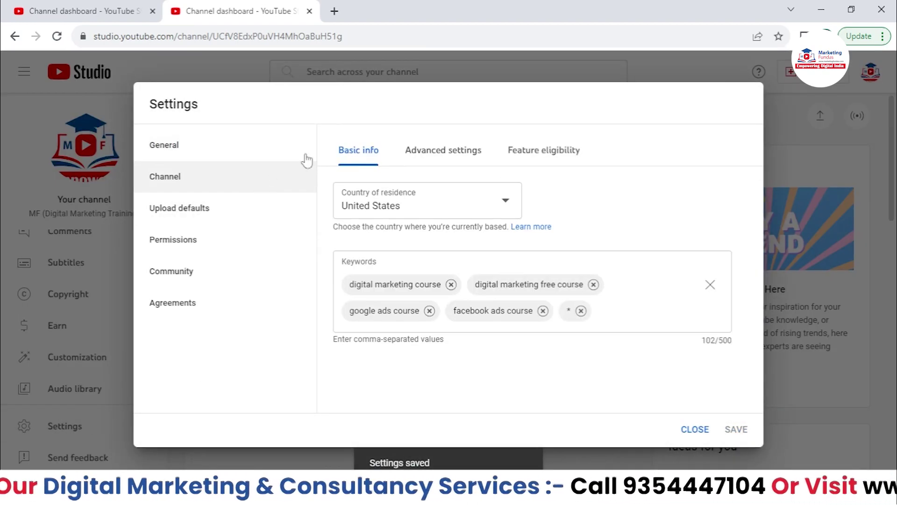
- On Advanced settings, set Audience to 'No, set this channel as not made for kids'
left_click(448, 152)
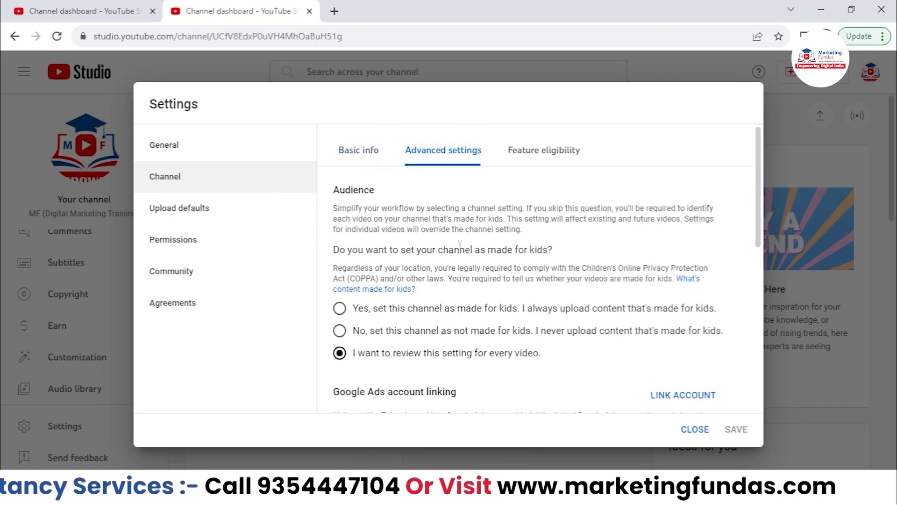
scroll(463, 253, "down", 8)
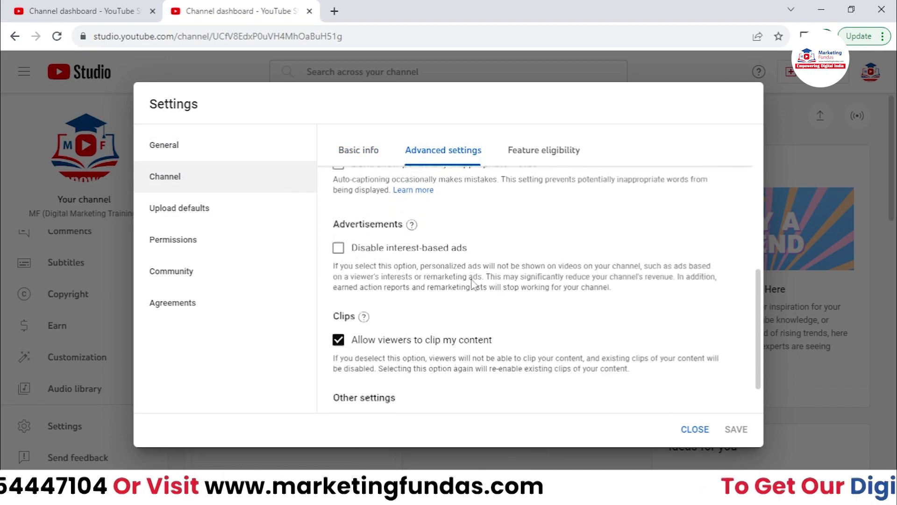
scroll(473, 282, "up", 8)
left_click_drag(336, 184, 554, 186)
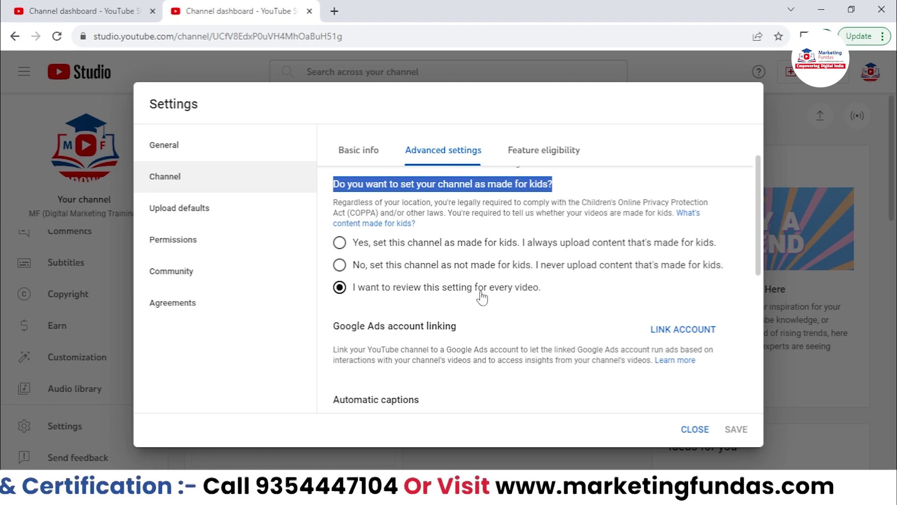
left_click_drag(543, 288, 347, 301)
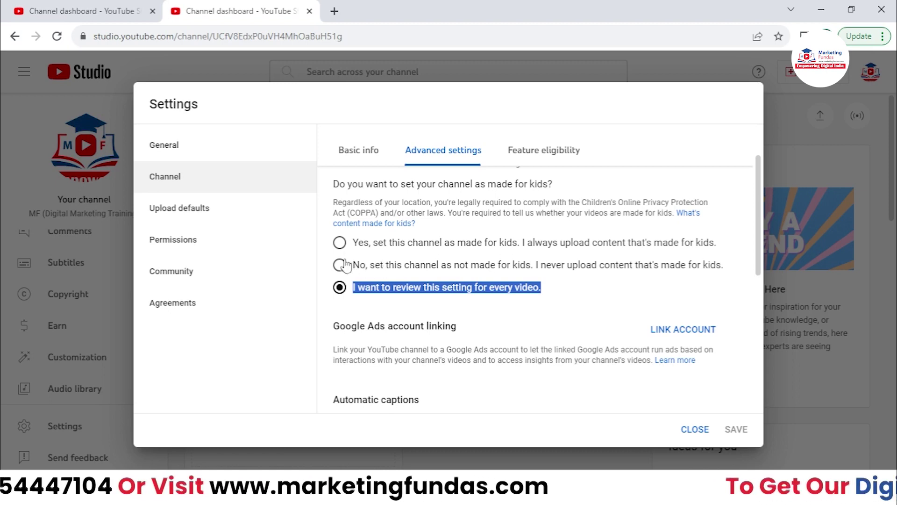
left_click(340, 244)
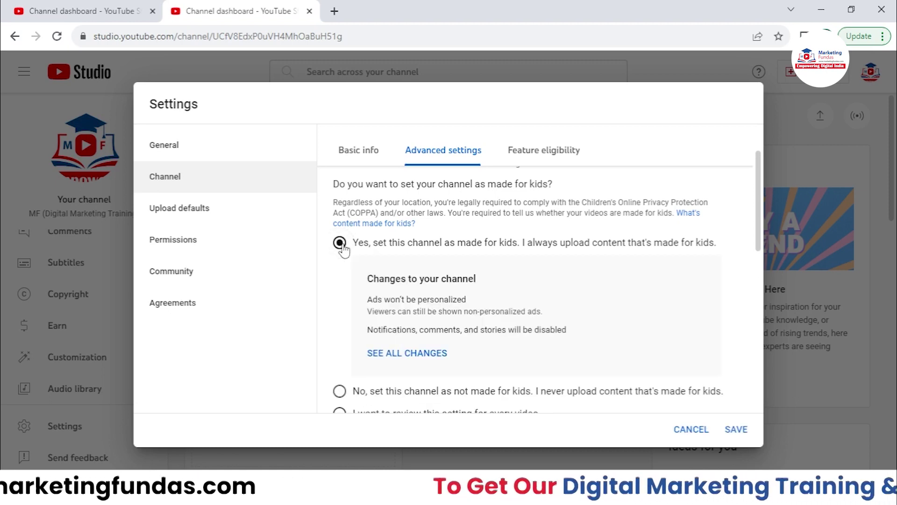
scroll(344, 250, "down", 2)
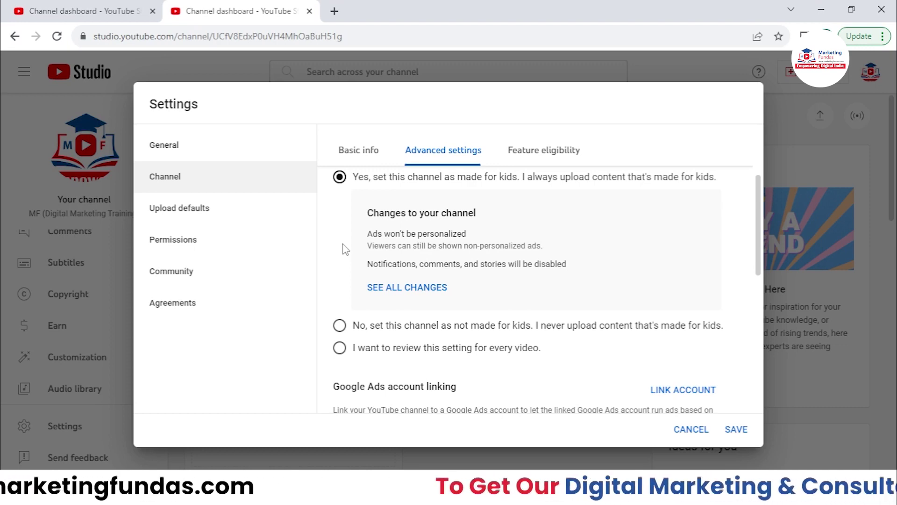
scroll(346, 250, "down", 4)
left_click(340, 179)
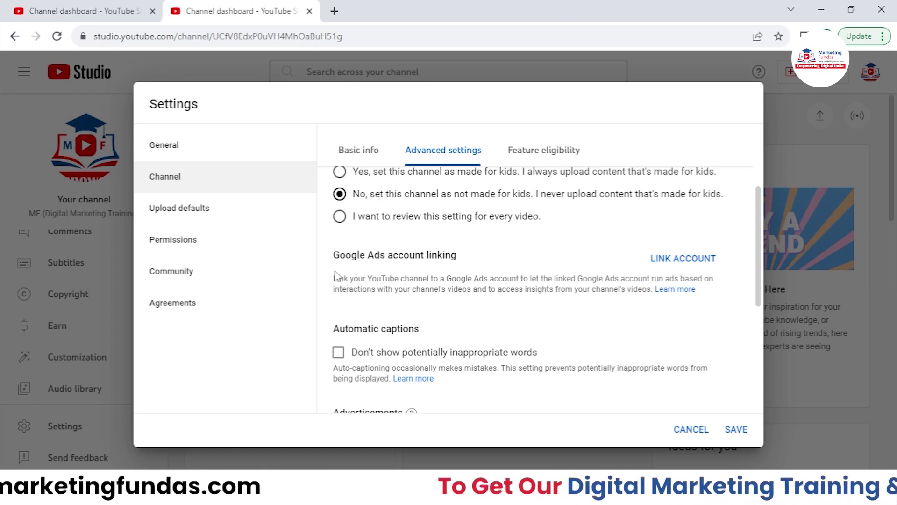
left_click_drag(333, 255, 760, 260)
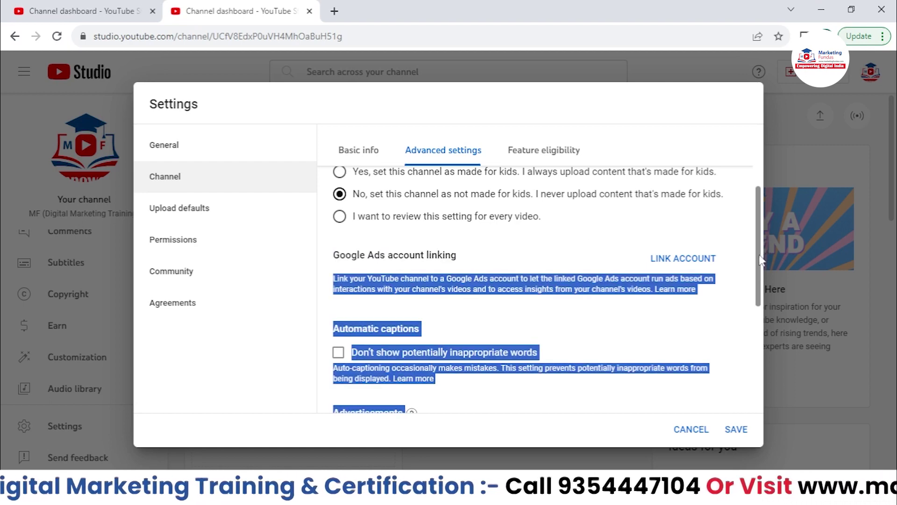
left_click(751, 256)
scroll(756, 259, "down", 1)
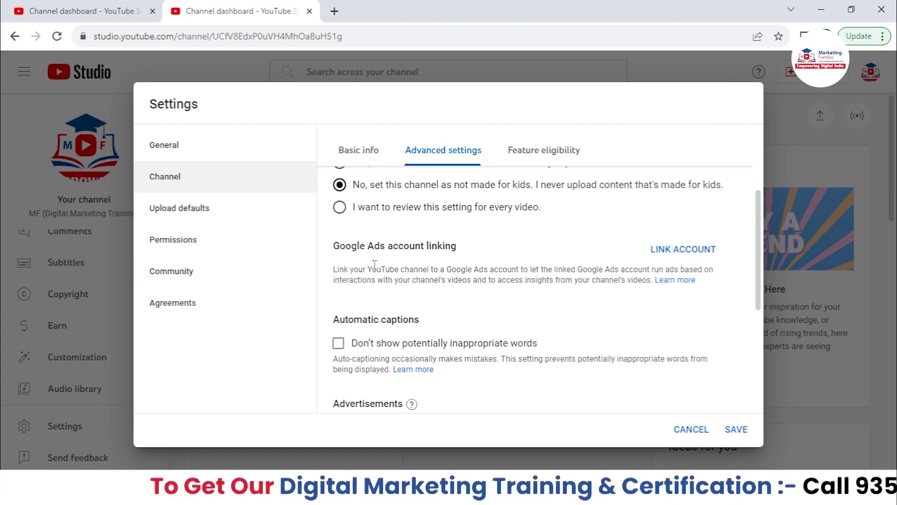
left_click_drag(340, 246, 504, 256)
scroll(503, 256, "down", 1)
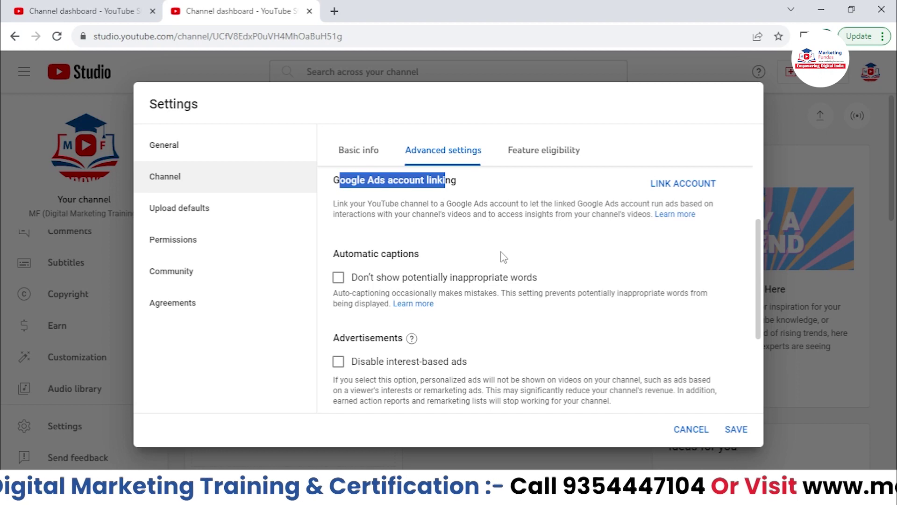
scroll(503, 257, "down", 1)
left_click_drag(332, 187, 456, 193)
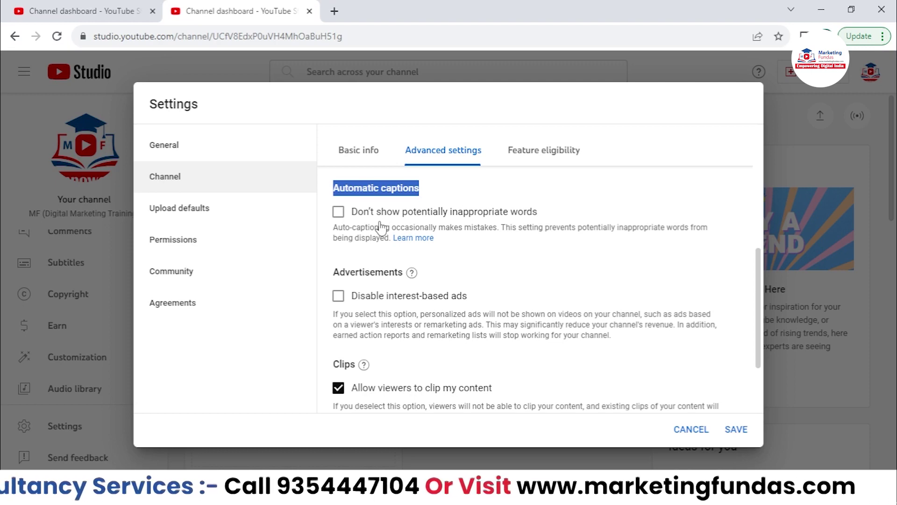
left_click(338, 212)
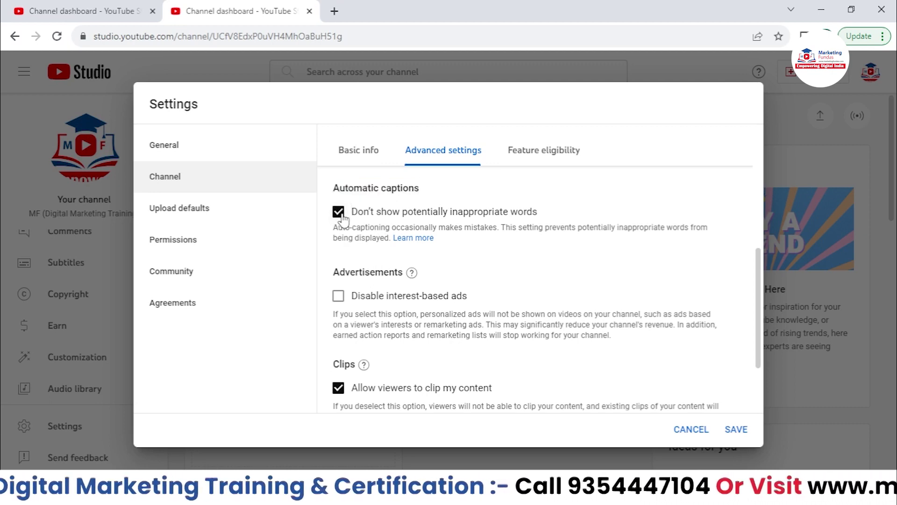
left_click(338, 212)
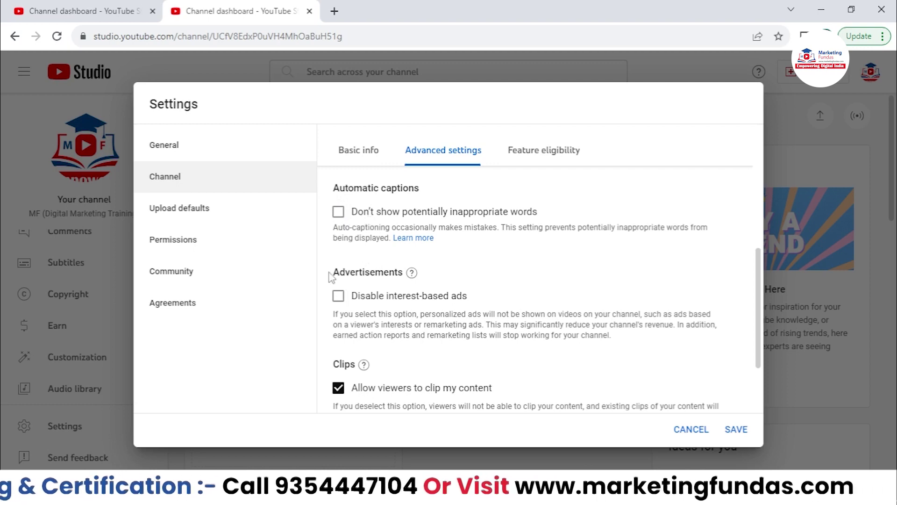
left_click_drag(329, 272, 403, 272)
scroll(463, 257, "down", 1)
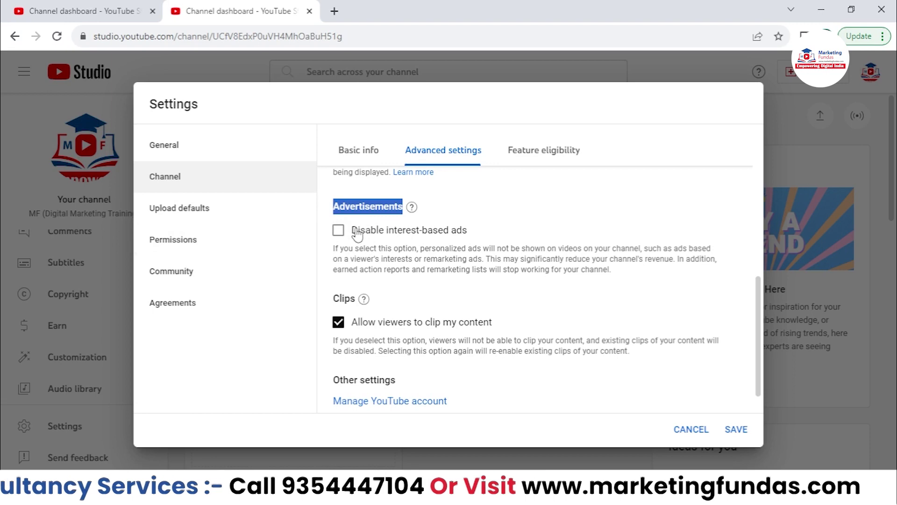
left_click_drag(358, 233, 467, 233)
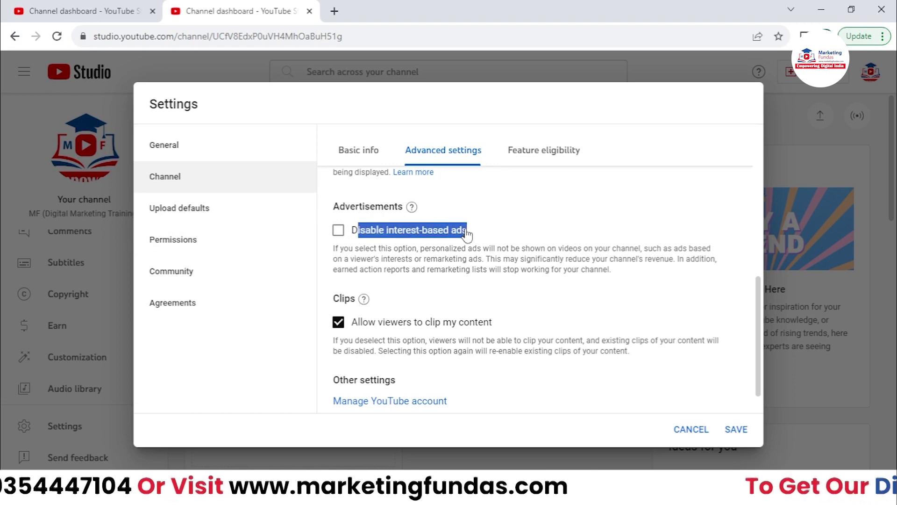
left_click(466, 232)
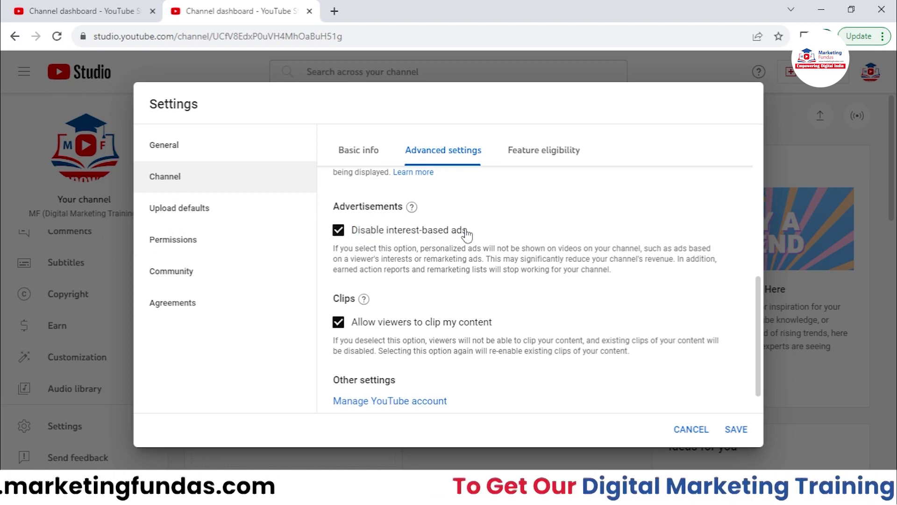
left_click(339, 230)
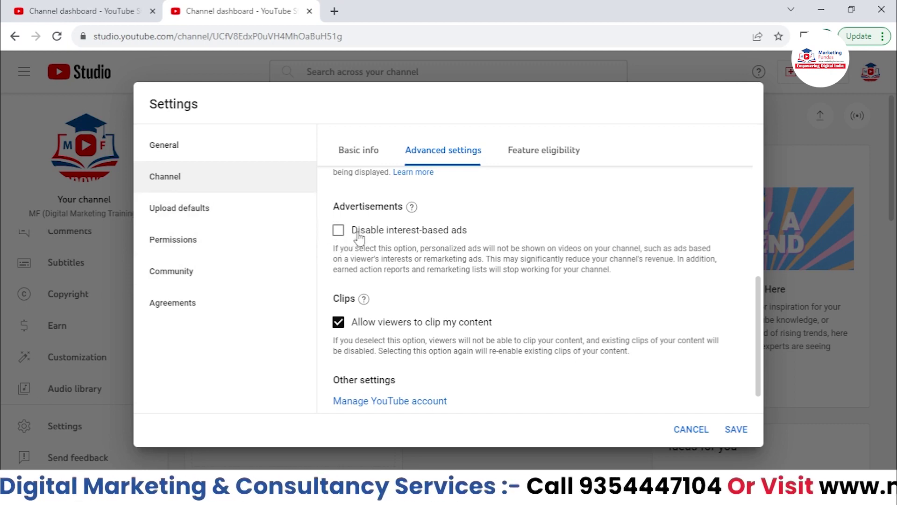
left_click_drag(384, 230, 475, 239)
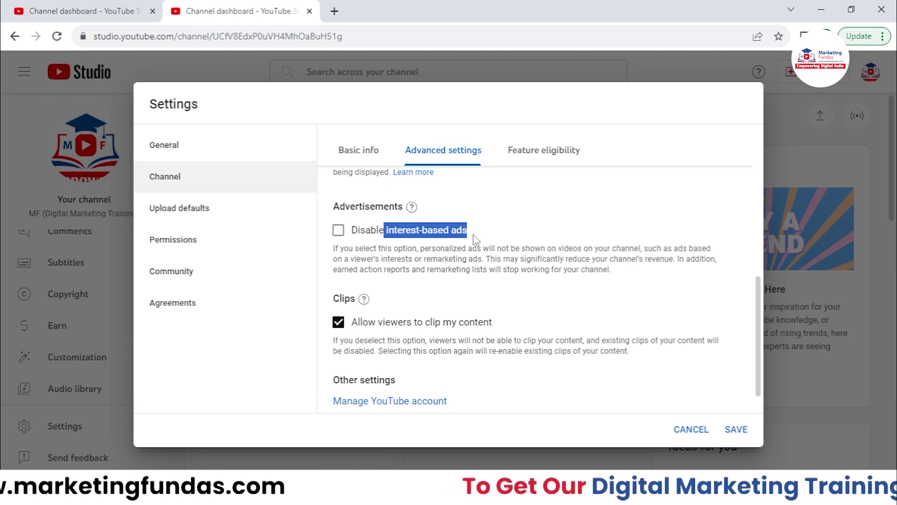
left_click(497, 226)
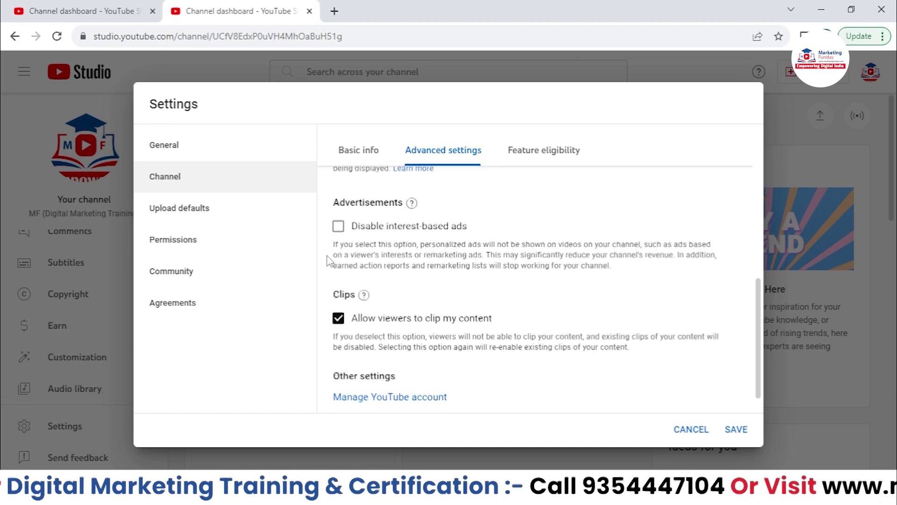
scroll(320, 229, "down", 1)
left_click_drag(333, 266, 356, 268)
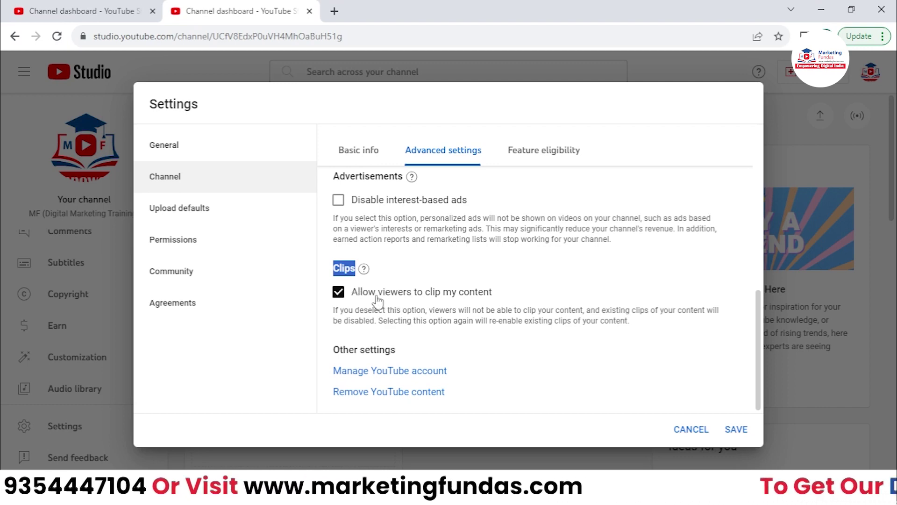
- Keep 'Allow viewers to clip my content' on and save the advanced channel settings
left_click(338, 292)
left_click(339, 293)
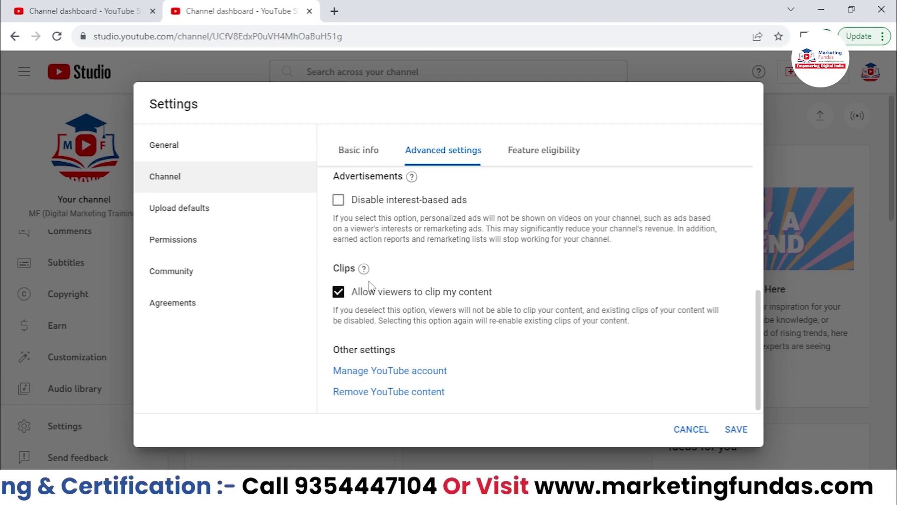
left_click(736, 429)
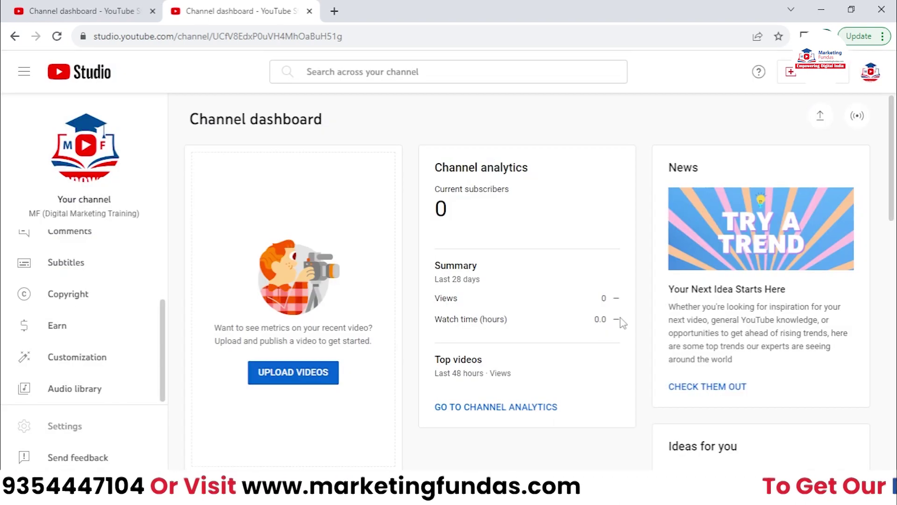
- Reopen Settings on Channel's Feature eligibility tab, with Advanced features Eligible
left_click(63, 429)
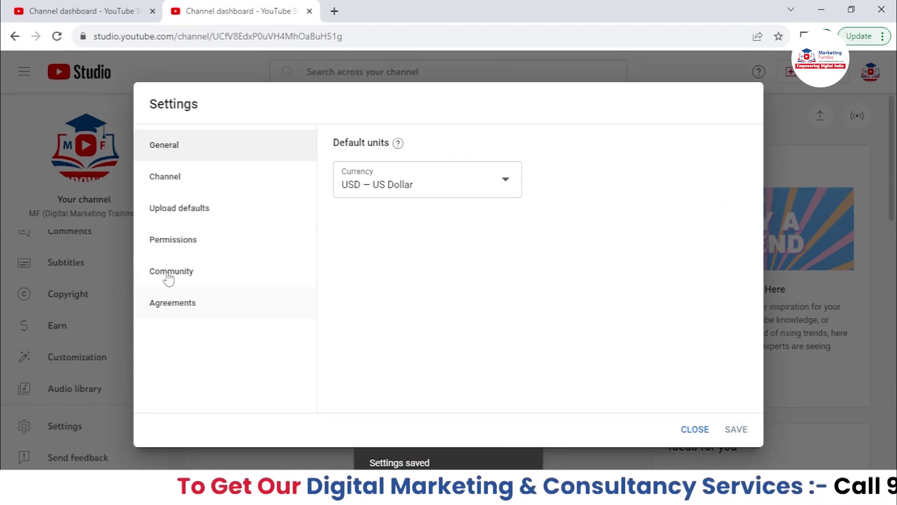
left_click(206, 187)
left_click(536, 148)
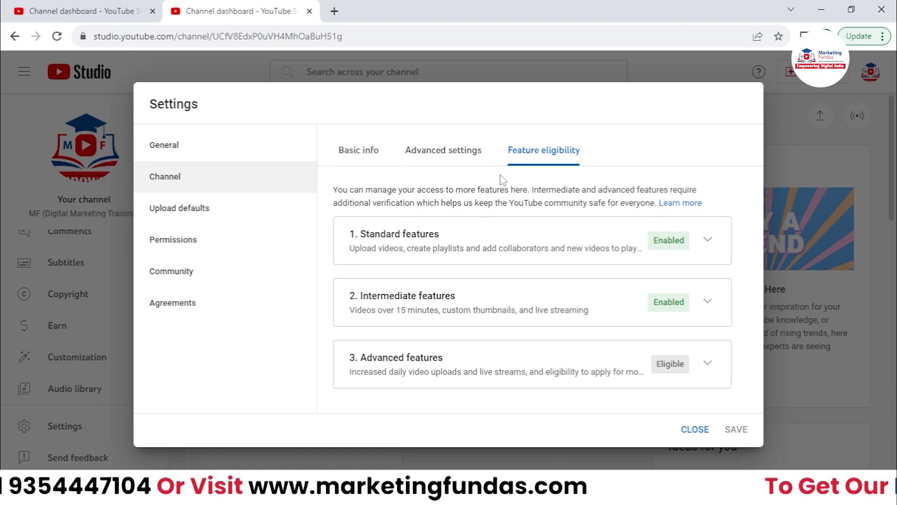
- Expand and review the Standard features requirements, then collapse them
left_click(706, 242)
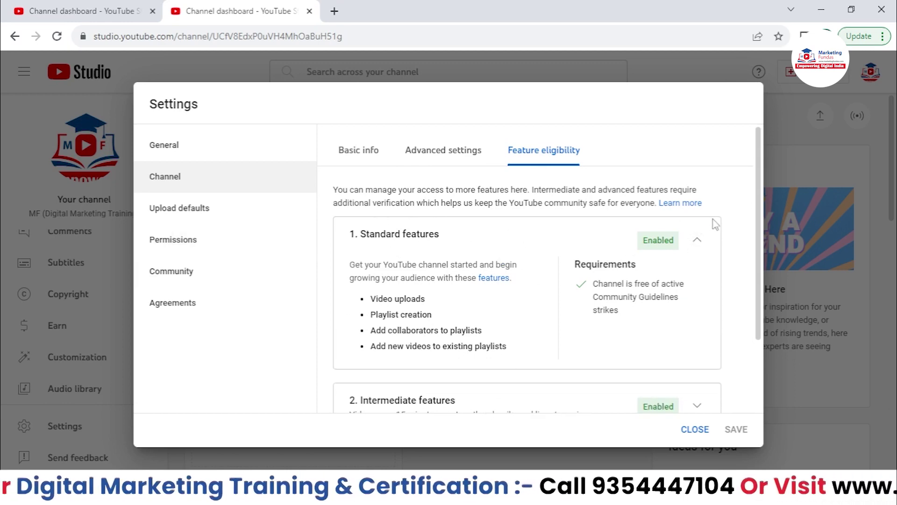
scroll(701, 280, "down", 2)
scroll(701, 252, "up", 2)
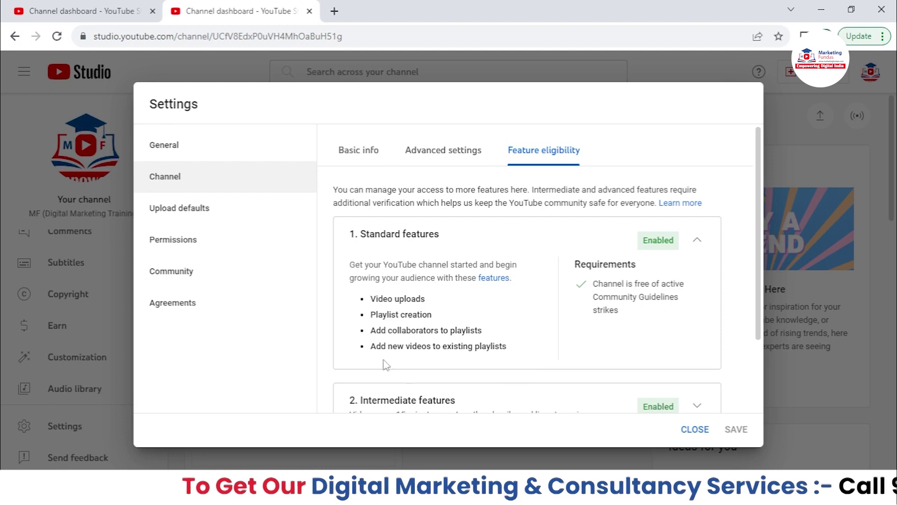
left_click(698, 240)
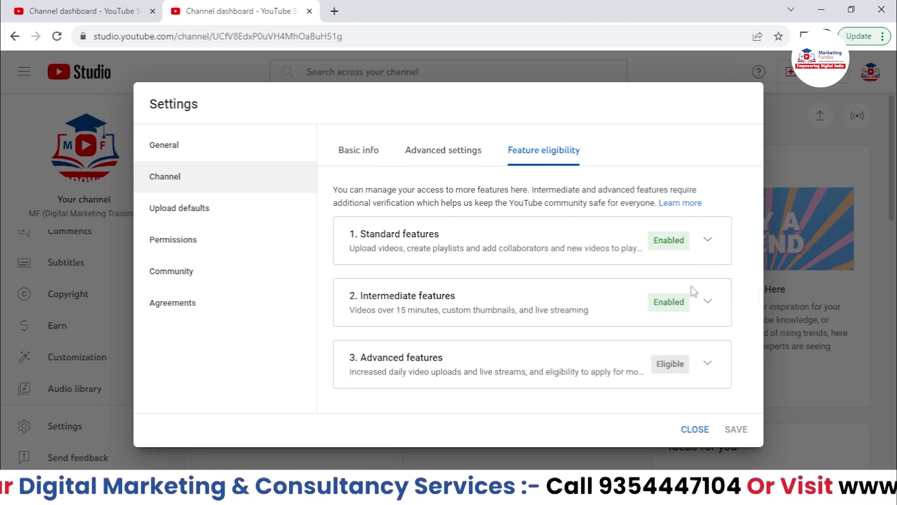
- Expand the Intermediate features details, review items like videos longer than 15 minutes, then collapse them
left_click(706, 301)
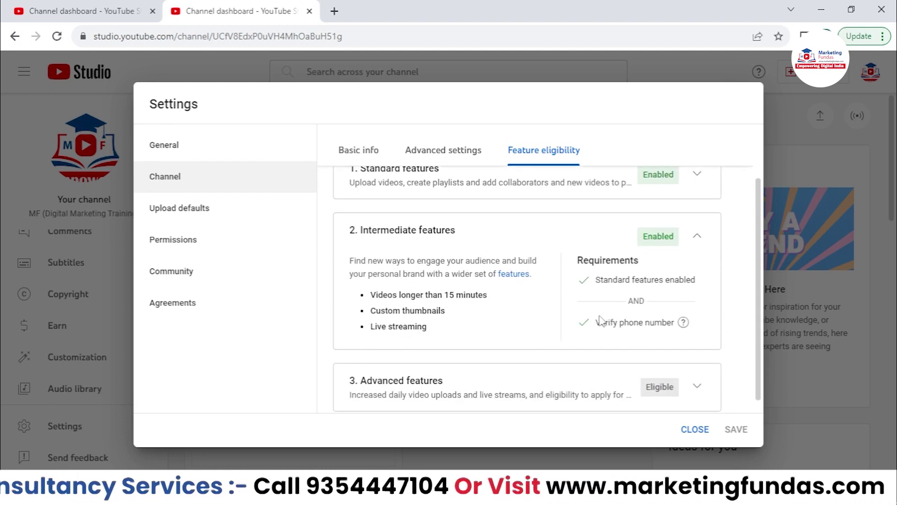
mouse_move(656, 327)
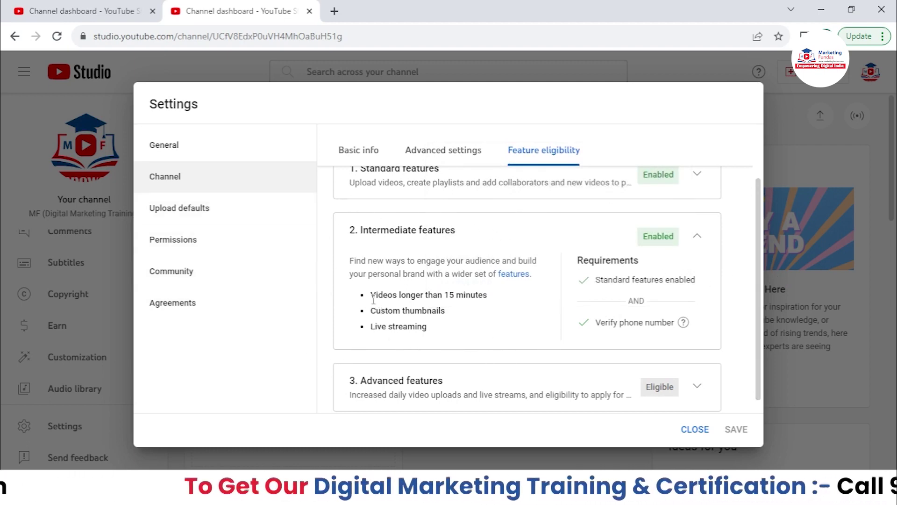
left_click_drag(371, 295, 499, 302)
double_click(445, 312)
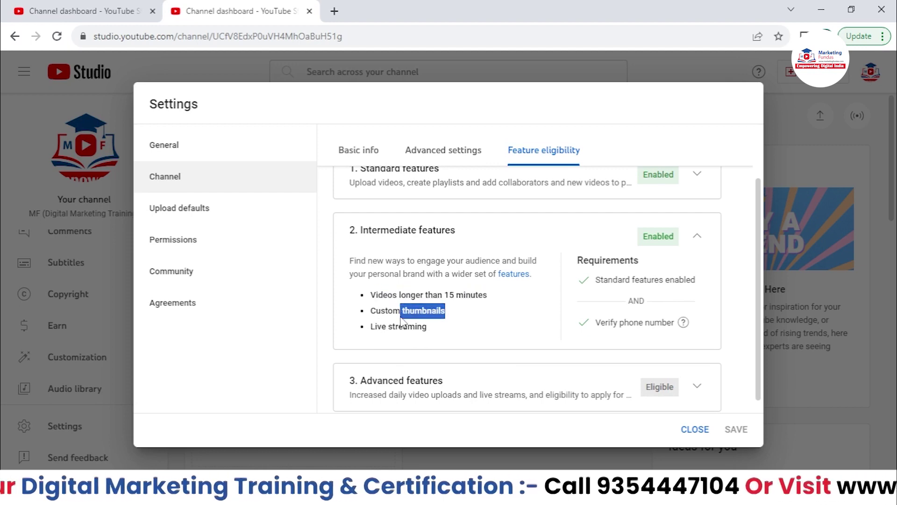
left_click(696, 236)
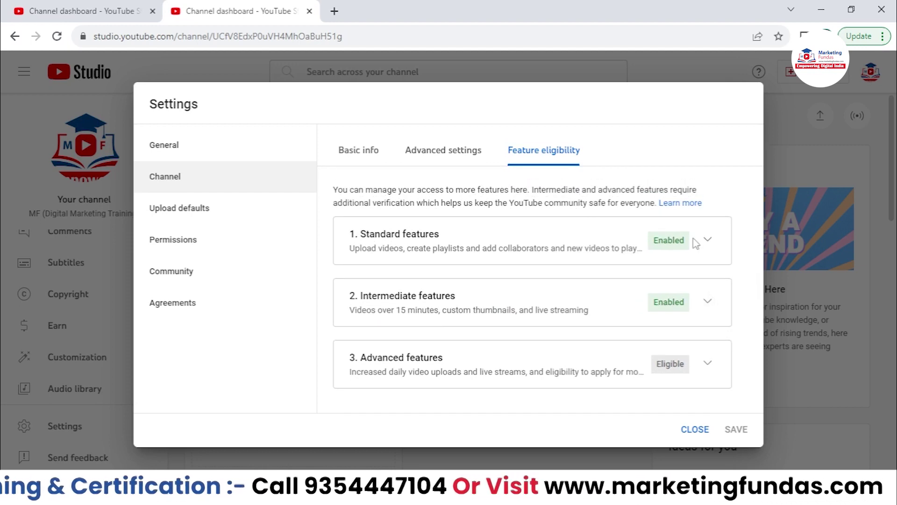
- Expand Advanced features, check the channel history help and benefits list, then collapse it
left_click(708, 365)
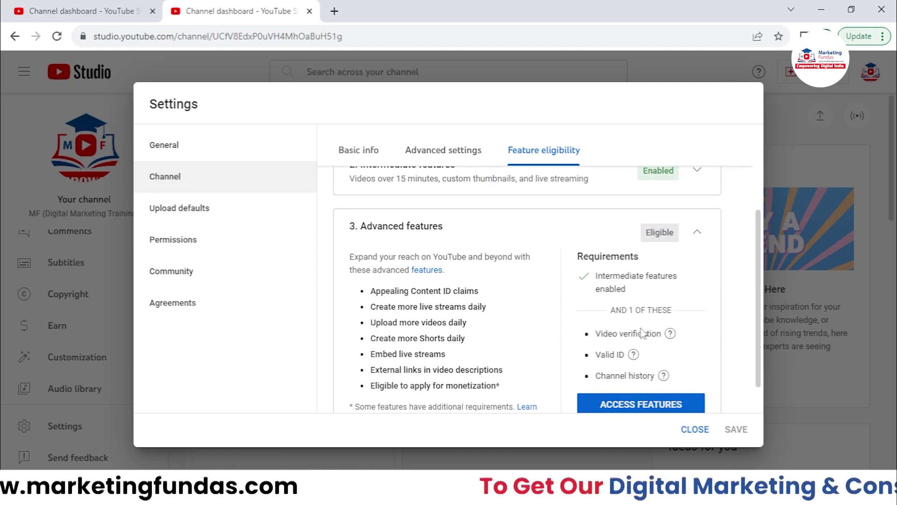
left_click(664, 375)
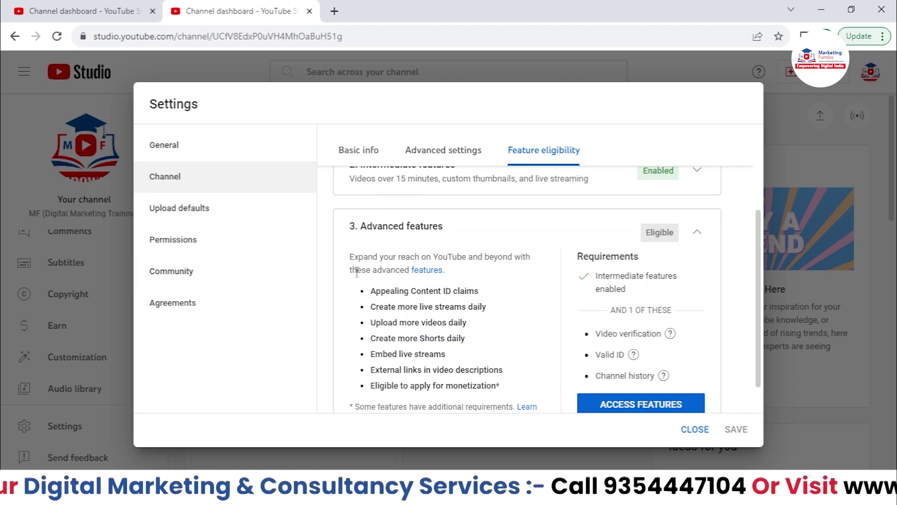
left_click_drag(370, 288, 477, 327)
left_click(695, 239)
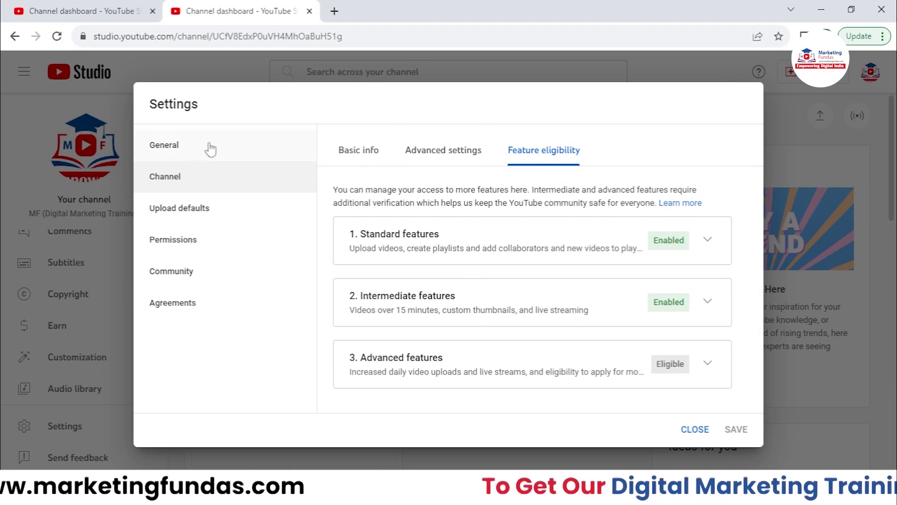
left_click(222, 204)
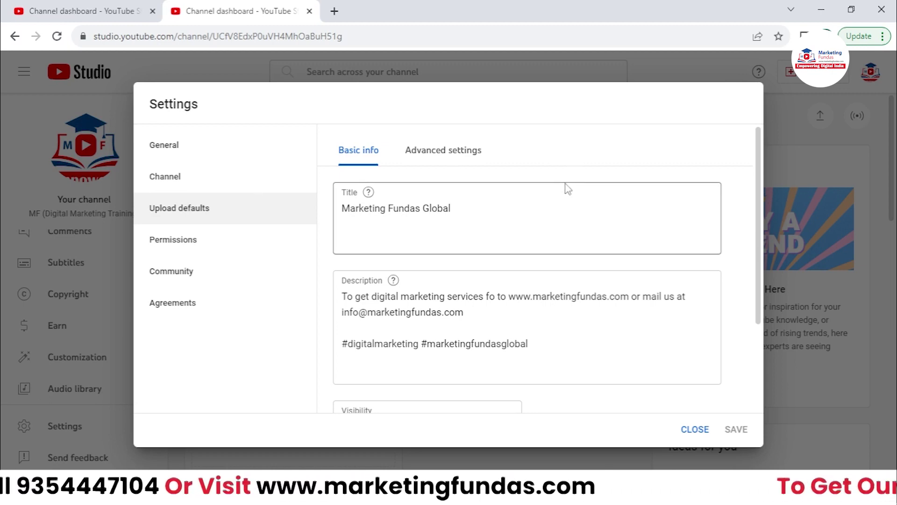
- Scroll through the Basic info defaults, with title Marketing Fundas Global and the hashtag description
scroll(577, 249, "down", 2)
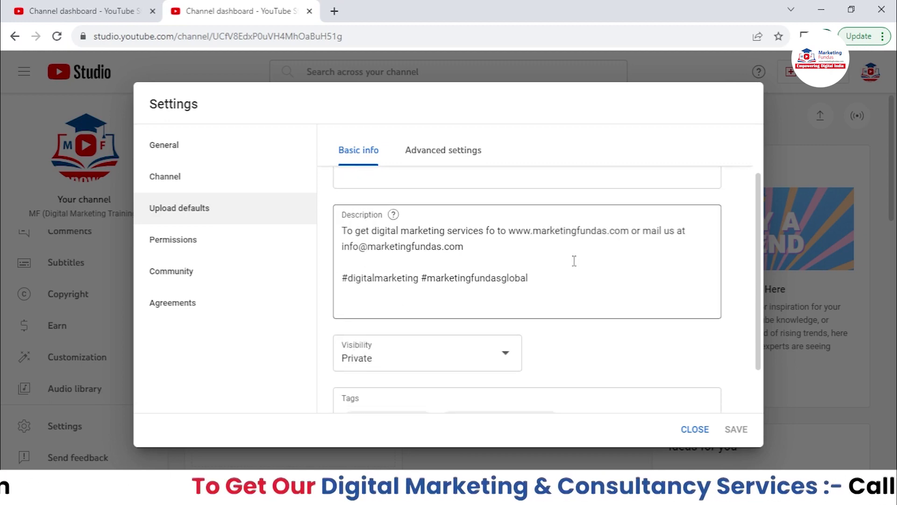
scroll(574, 261, "up", 2)
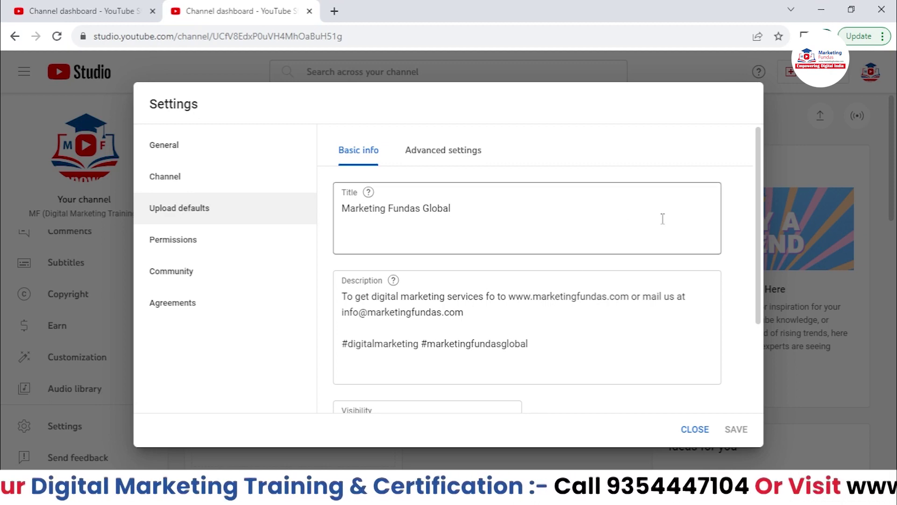
left_click_drag(756, 188, 719, 127)
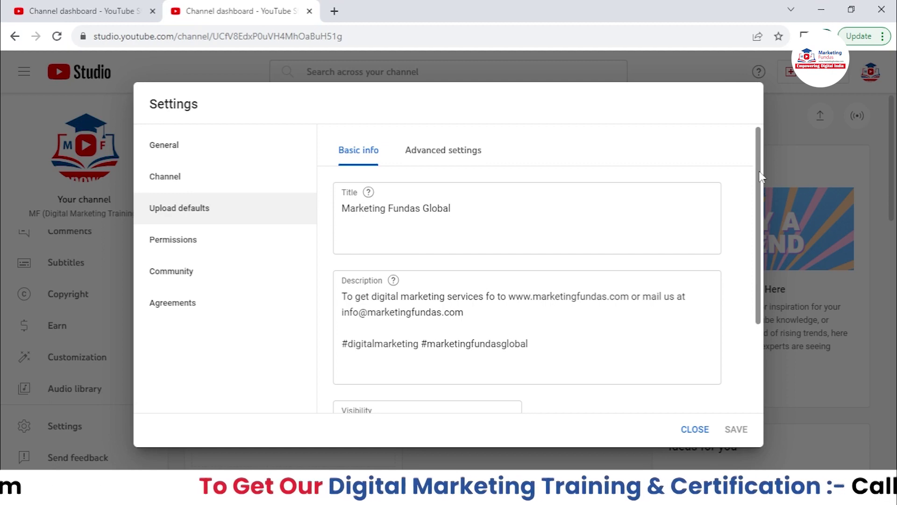
scroll(495, 256, "down", 2)
scroll(495, 256, "up", 2)
- Try editing the default title, then undo it back to Marketing Fundas Global
left_click(486, 207)
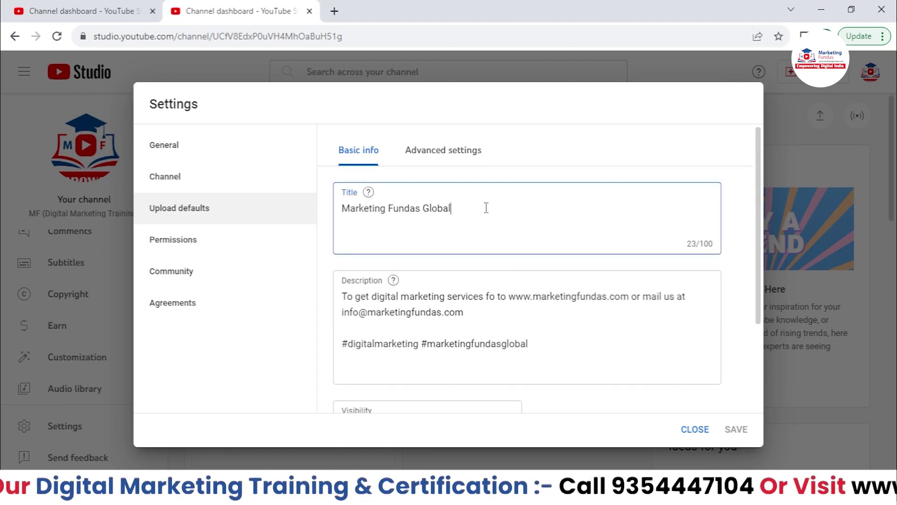
left_click_drag(486, 208, 337, 218)
left_click(346, 216)
type("M")
key("BackSpace")
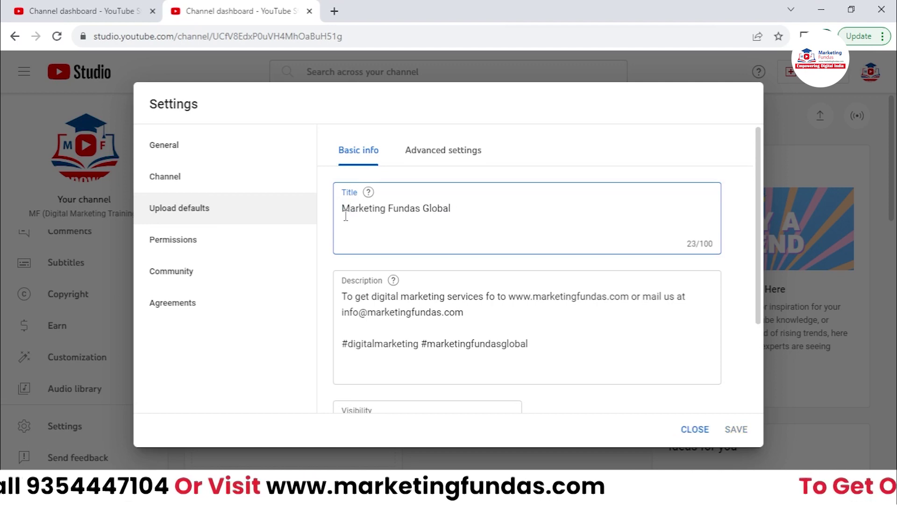
left_click_drag(341, 209, 294, 225)
left_click(476, 205)
left_click(343, 221)
left_click(473, 211)
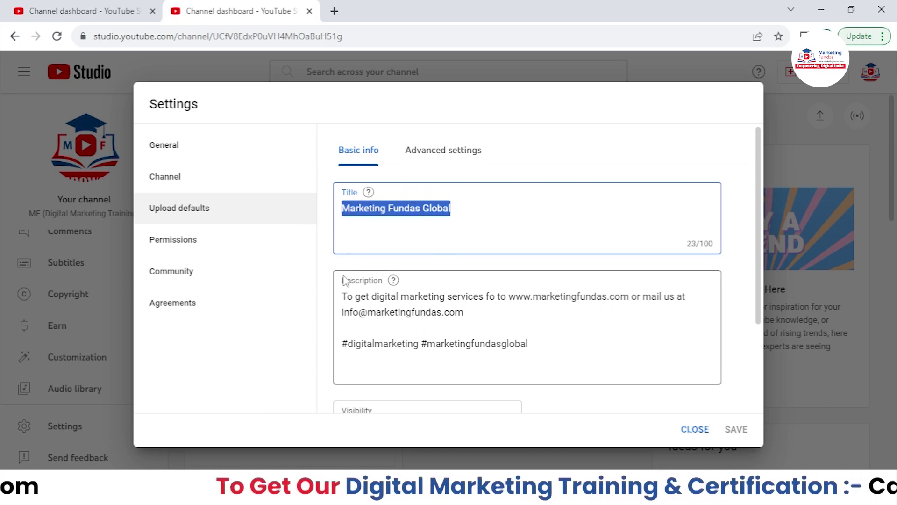
type("**")
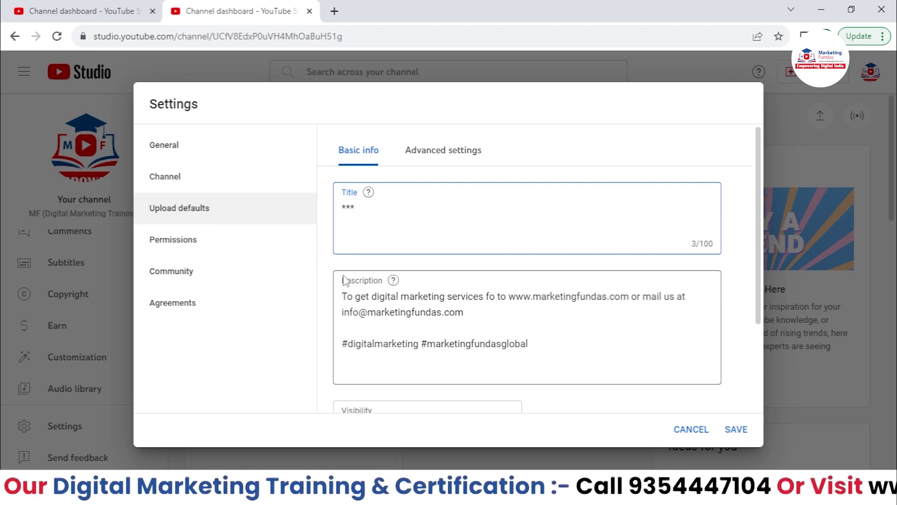
key("ctrl+z")
- Review the default description and Tags, then switch to the Advanced settings tab
scroll(394, 278, "down", 2)
left_click_drag(353, 229, 329, 277)
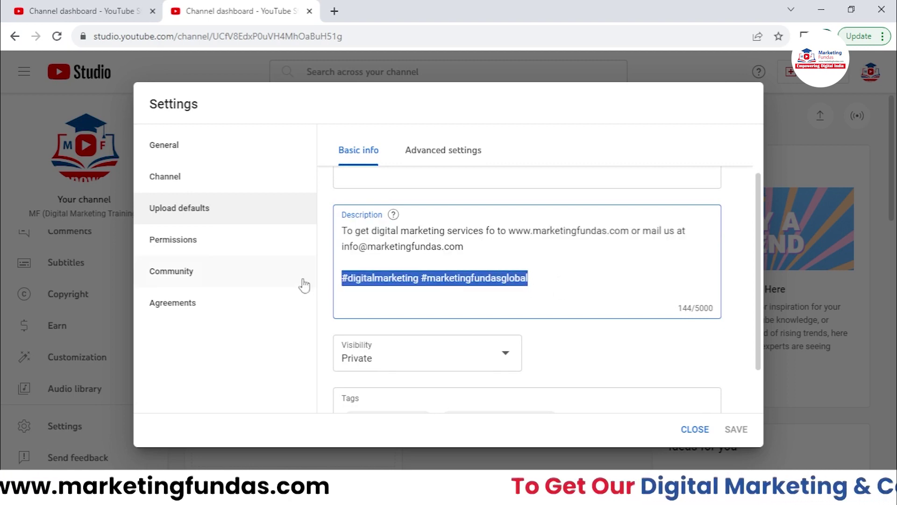
scroll(540, 325, "up", 1)
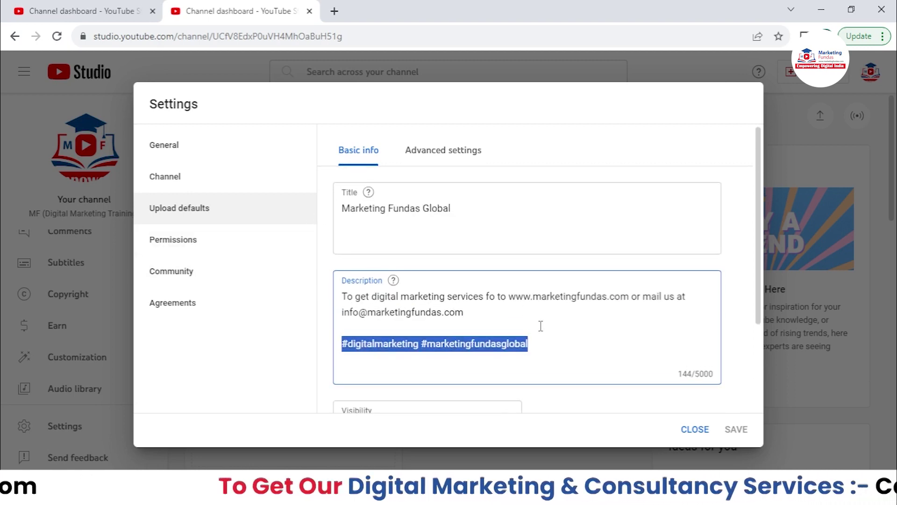
scroll(540, 325, "down", 2)
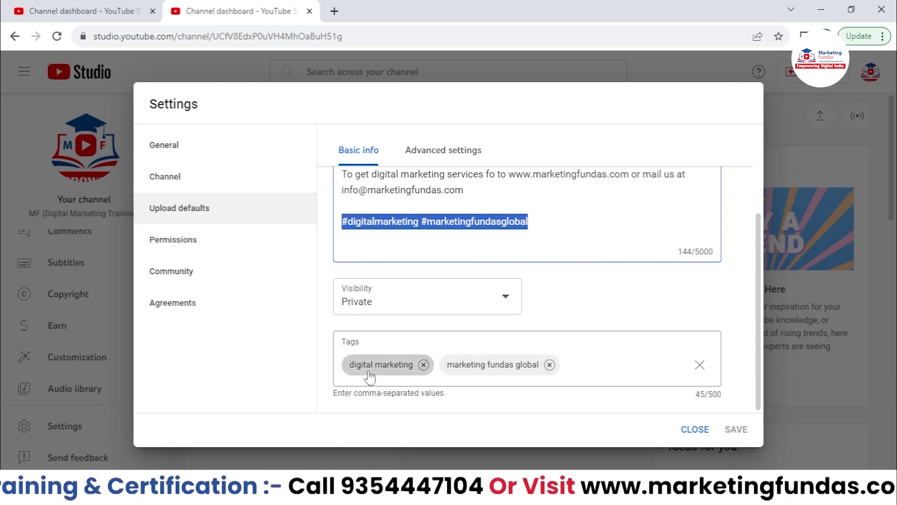
scroll(486, 314, "up", 5)
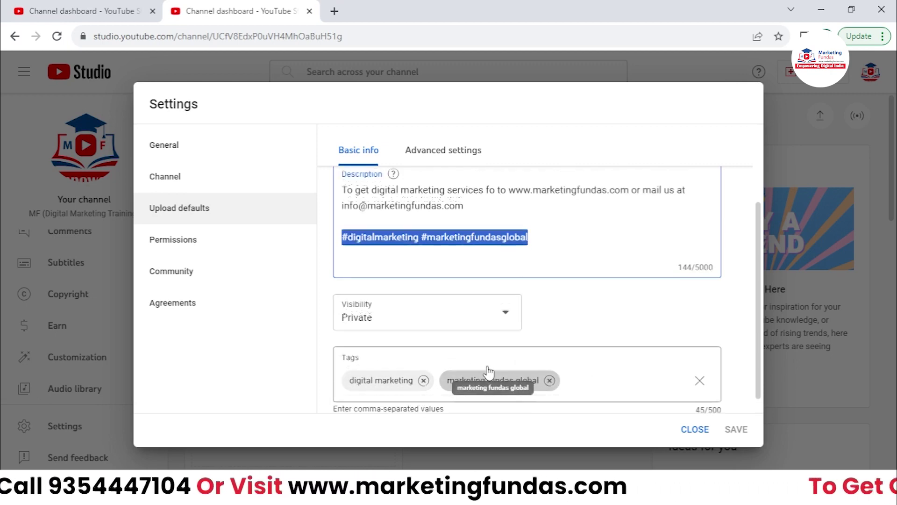
left_click(421, 153)
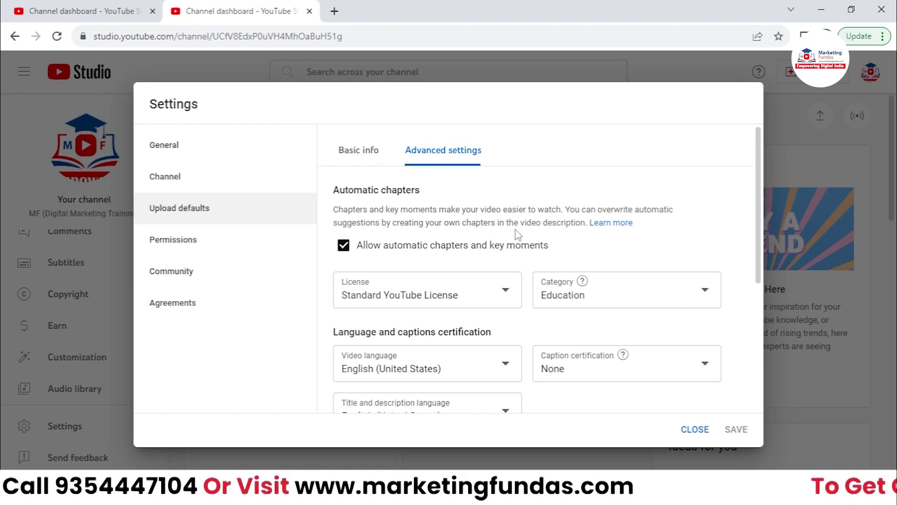
- Scroll through the Advanced settings upload defaults
left_click_drag(345, 189, 442, 189)
scroll(435, 186, "down", 2)
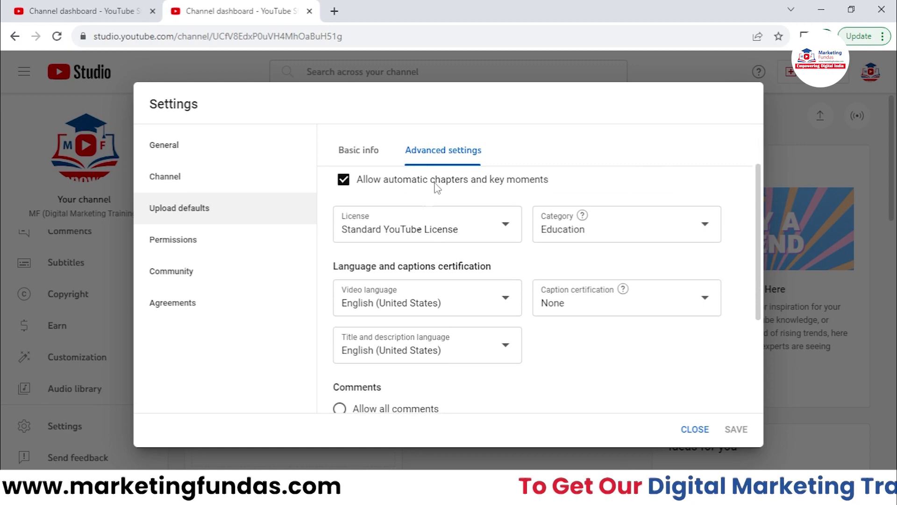
scroll(391, 252, "up", 2)
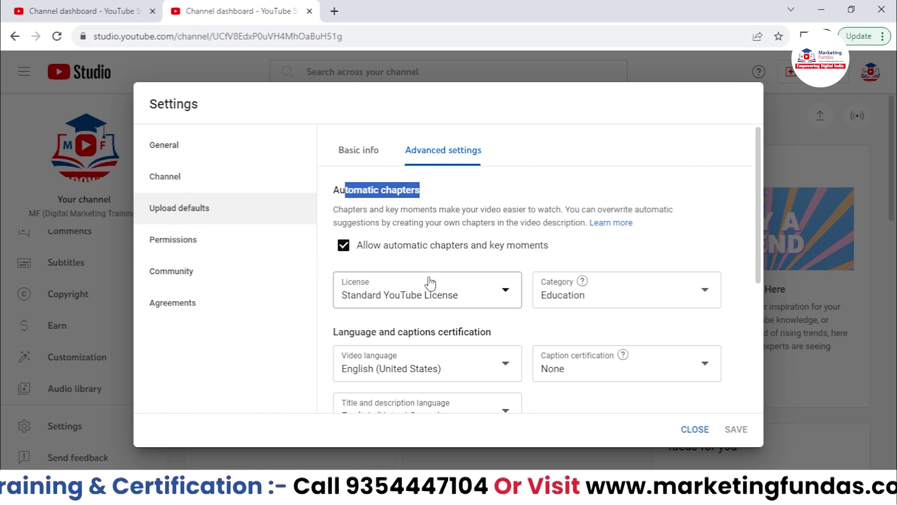
left_click(599, 259)
scroll(584, 260, "down", 1)
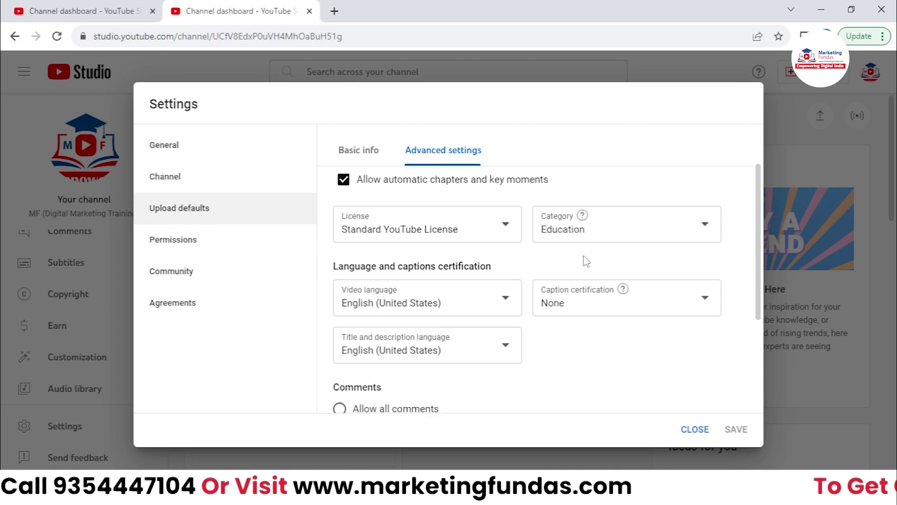
- Keep License as Standard YouTube License and Category as Education, then go to Permissions
left_click(393, 233)
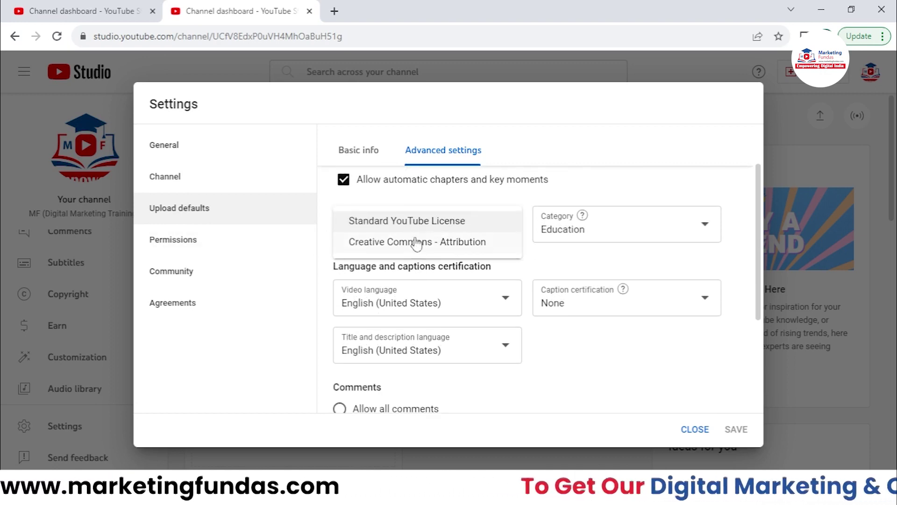
left_click(531, 211)
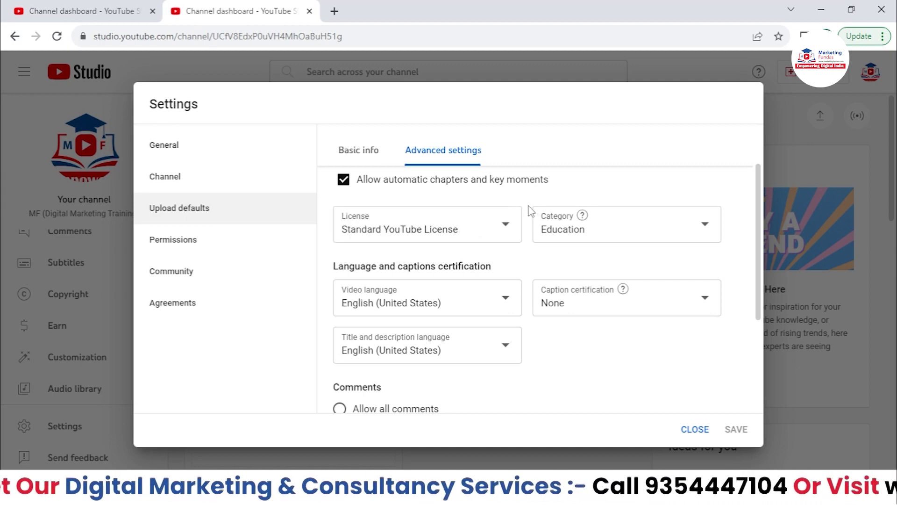
left_click(476, 228)
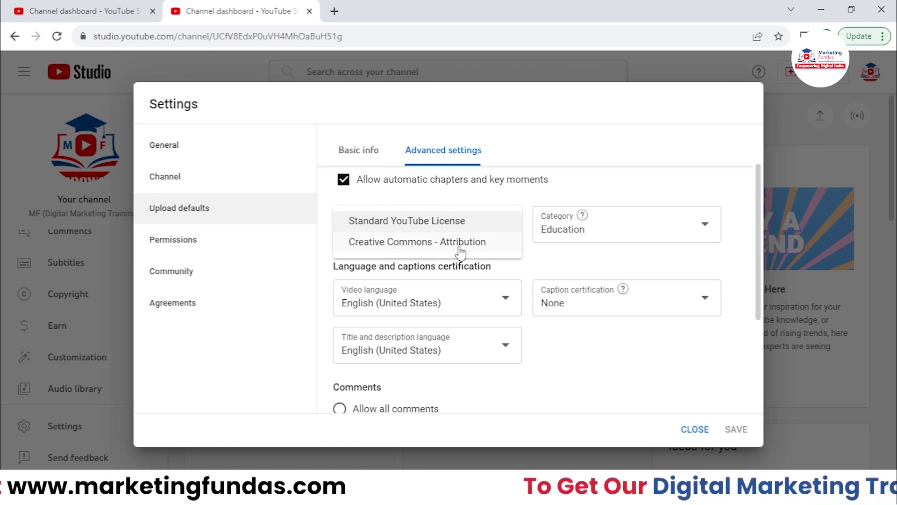
left_click(526, 251)
left_click(616, 229)
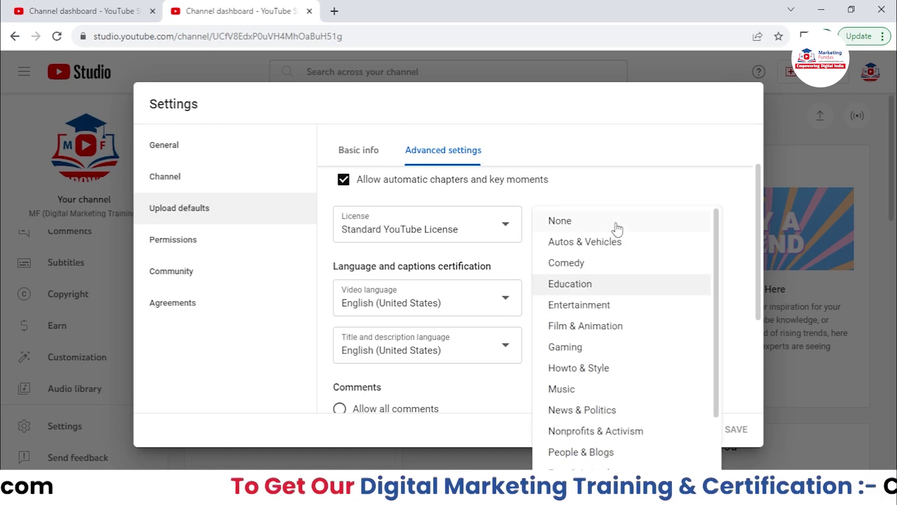
left_click(623, 195)
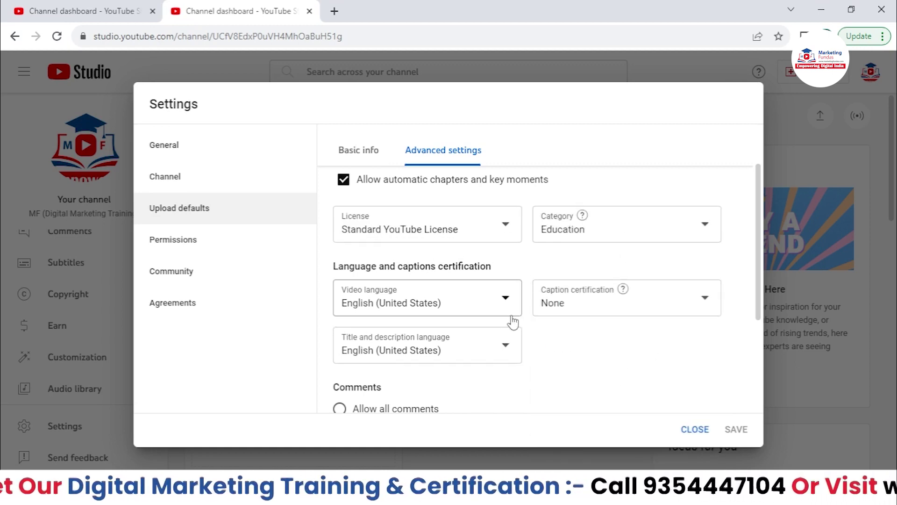
scroll(512, 322, "down", 3)
scroll(512, 321, "down", 1)
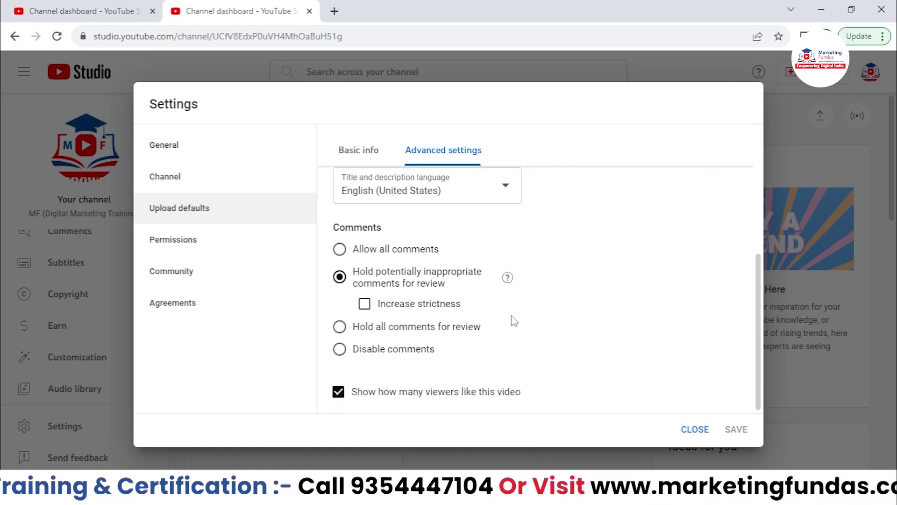
scroll(512, 319, "up", 4)
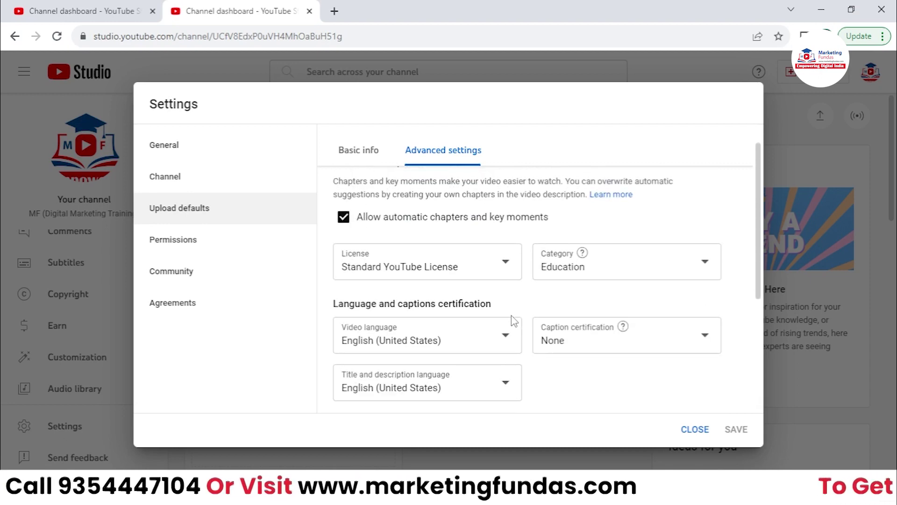
left_click(227, 251)
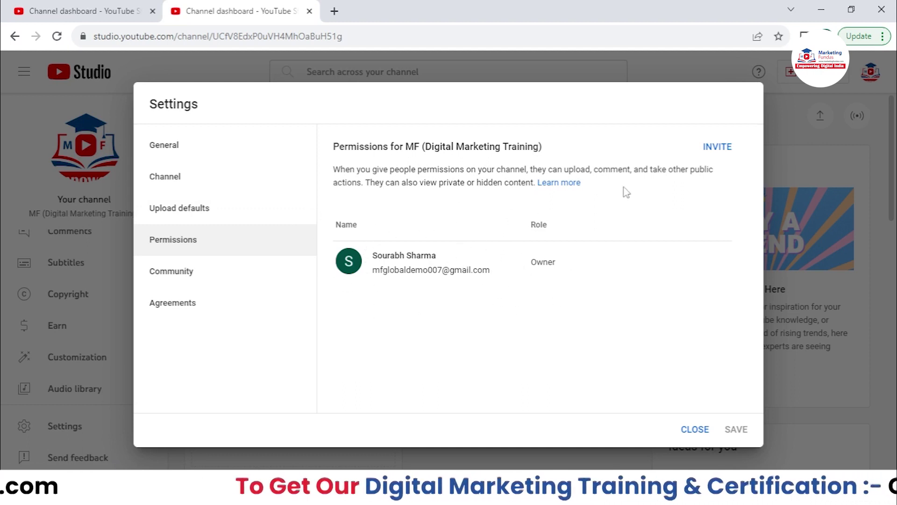
- Start an invite for an example email address and give it Manager access
left_click(709, 150)
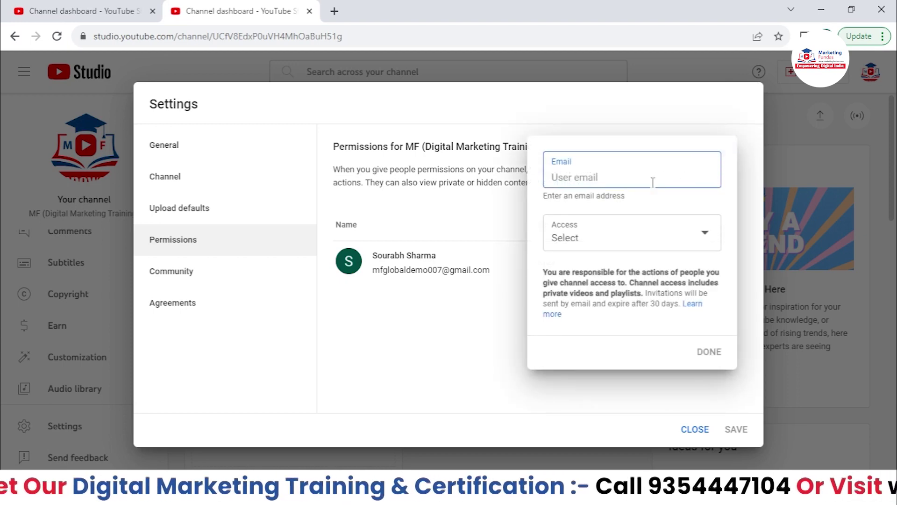
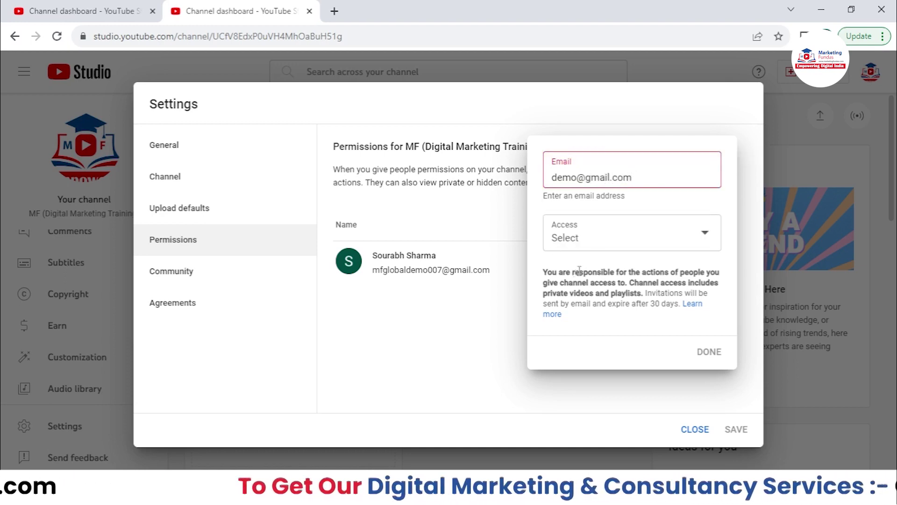
left_click(598, 246)
scroll(637, 297, "down", 2)
scroll(638, 297, "up", 2)
scroll(636, 296, "down", 2)
scroll(625, 318, "up", 2)
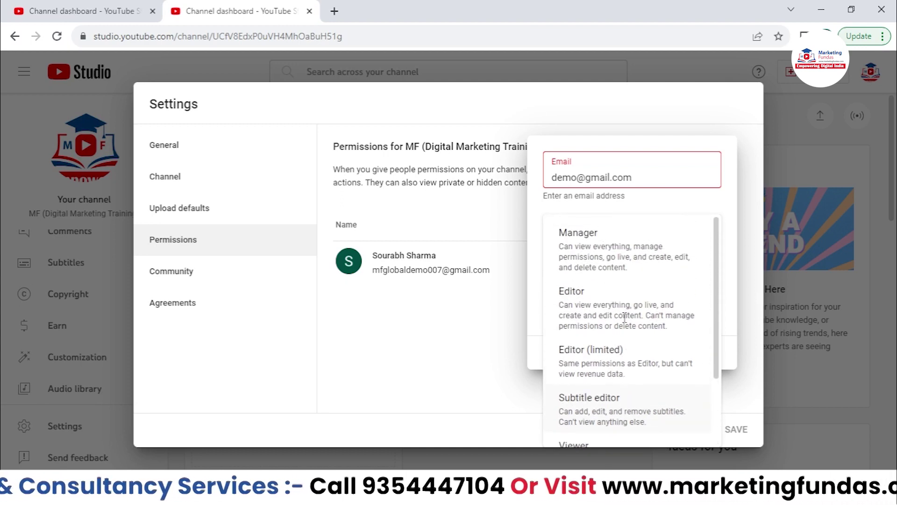
scroll(591, 304, "down", 1)
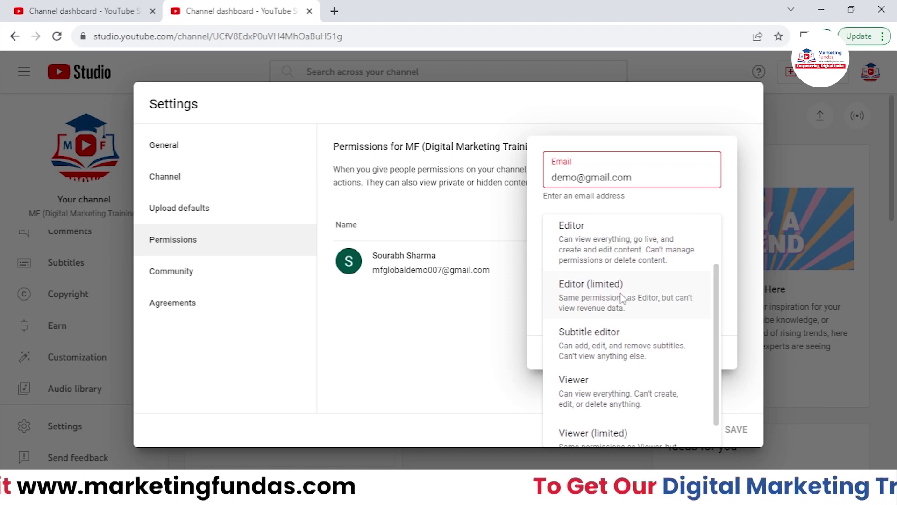
scroll(640, 351, "down", 1)
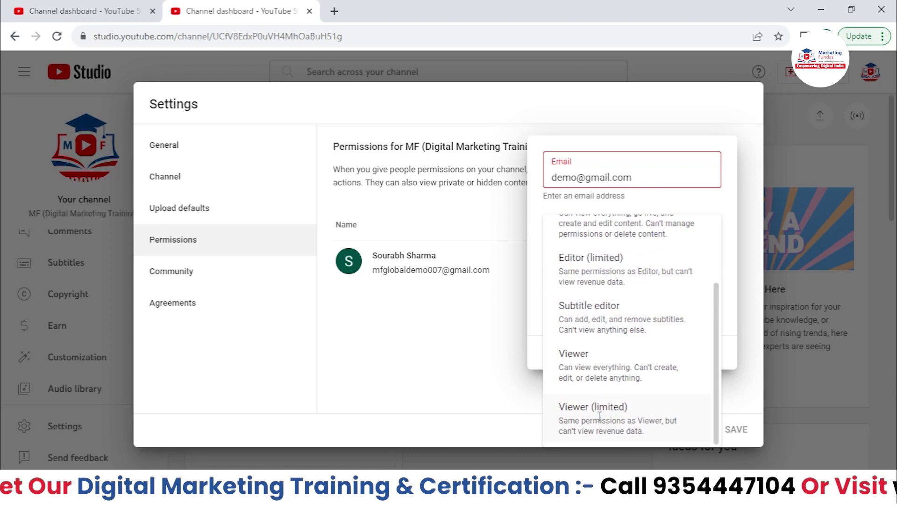
scroll(596, 381, "up", 3)
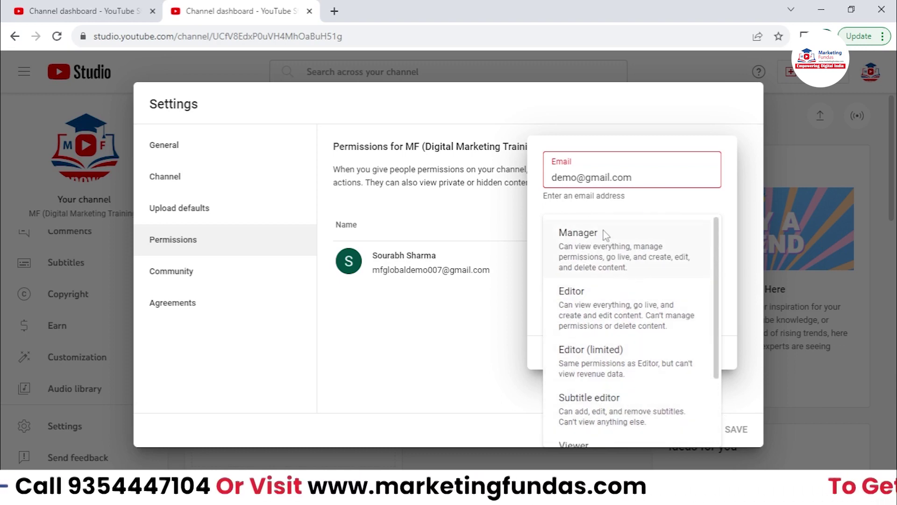
left_click(590, 262)
- Edit the invitee's email address, then discard the invitation without sending it
left_click(574, 178)
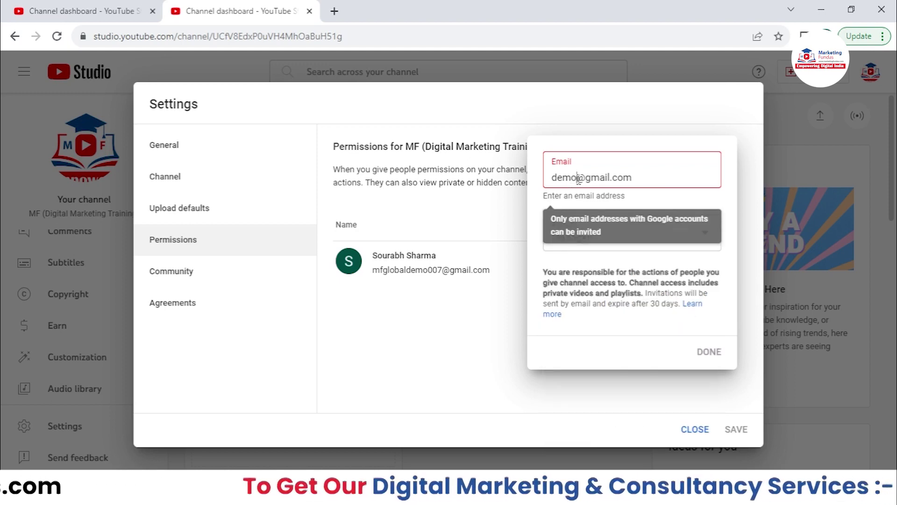
type("fdfdfdfd")
type("fdf")
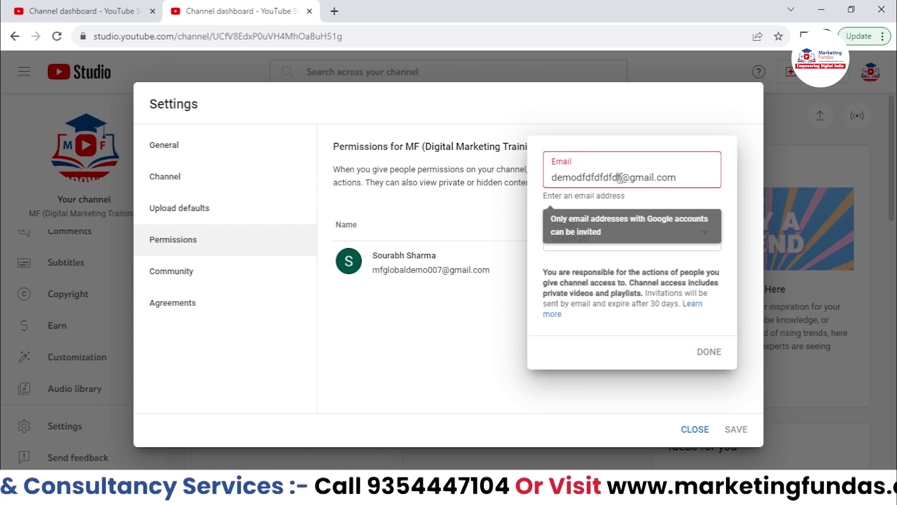
left_click_drag(619, 178, 537, 179)
key("BackSpace")
key("BackSpace")
type("sourabh")
type("sdfljdklskfjldksf")
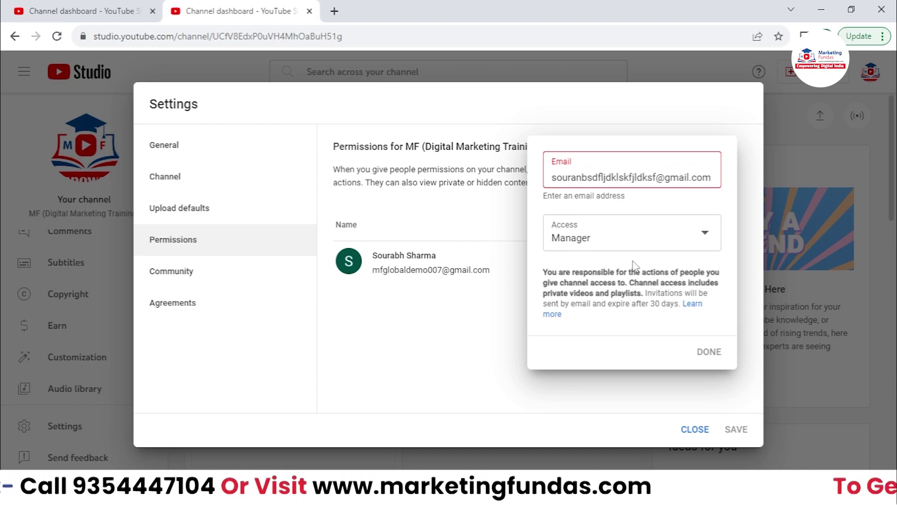
left_click(645, 398)
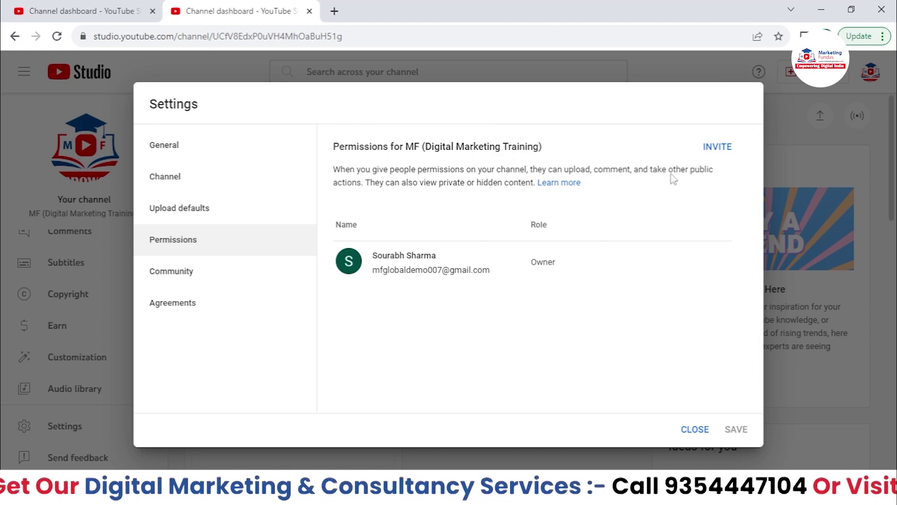
left_click(715, 161)
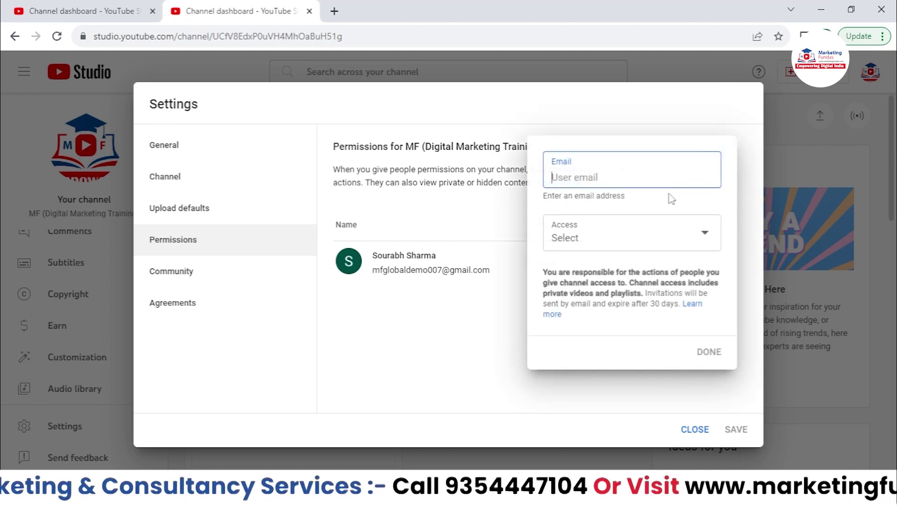
left_click(470, 199)
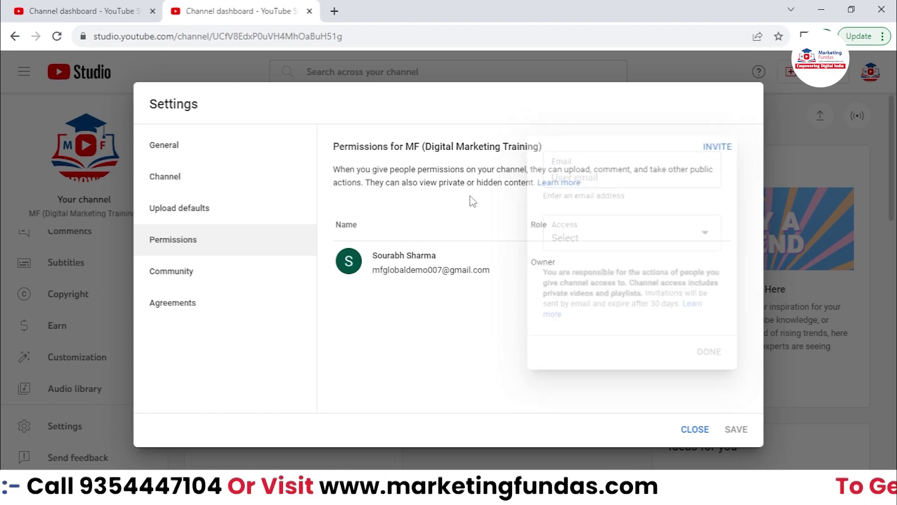
- Open Community settings, dismiss the moderators tip, and inspect the Managing and Standard moderators fields
left_click(182, 270)
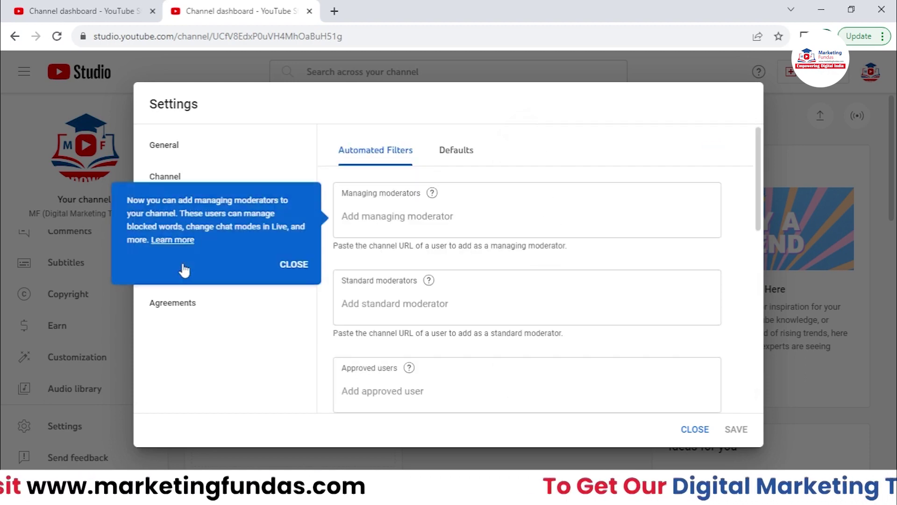
left_click(299, 264)
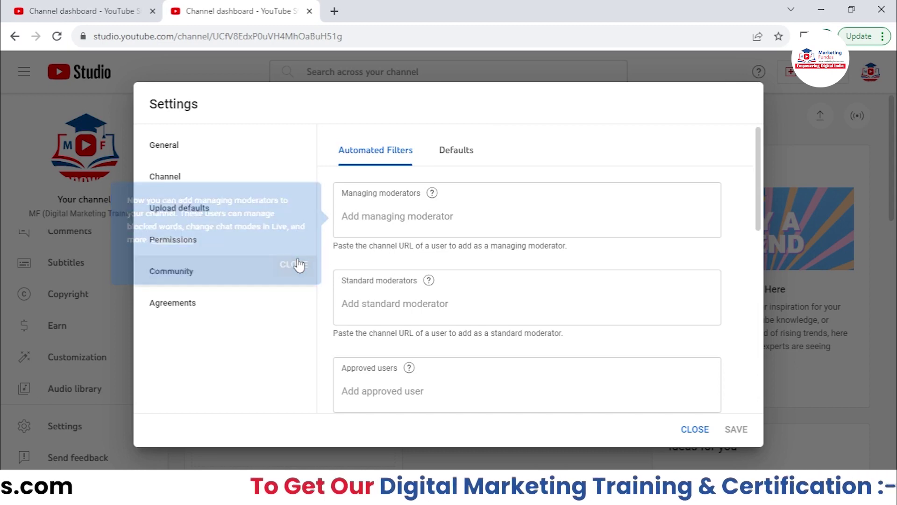
left_click(368, 213)
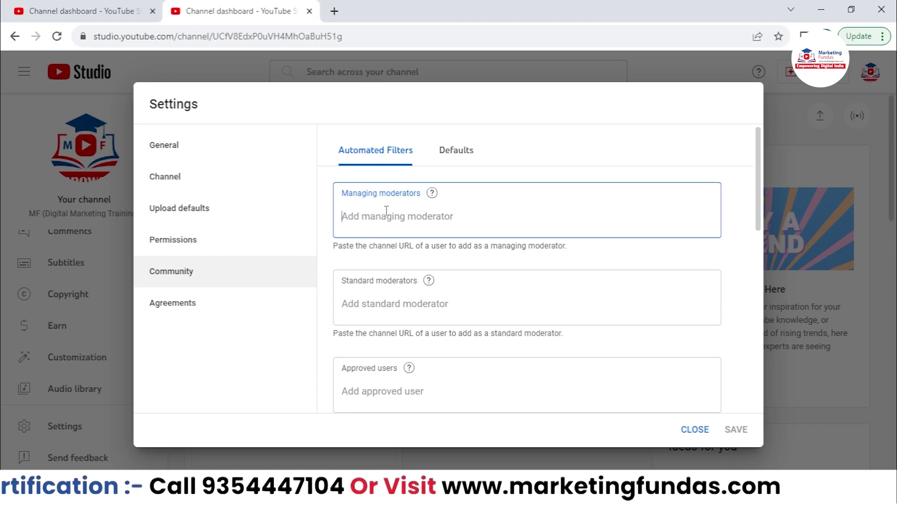
left_click(383, 304)
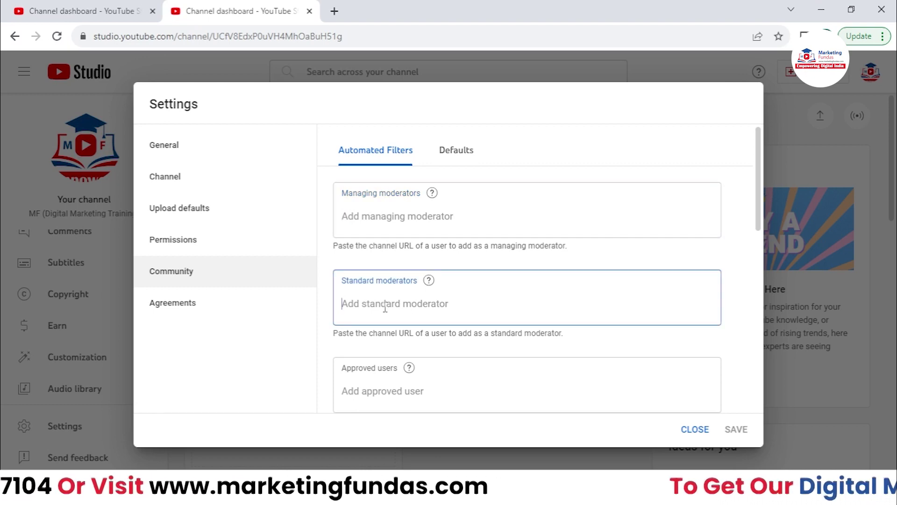
left_click_drag(341, 193, 447, 185)
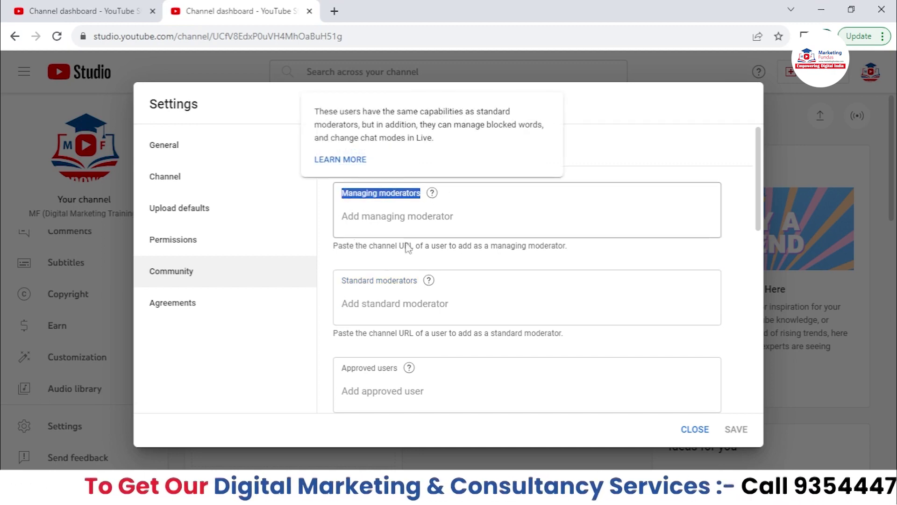
left_click_drag(346, 281, 408, 279)
- Scroll through the Automated Filters moderator and approved user lists
scroll(408, 283, "down", 2)
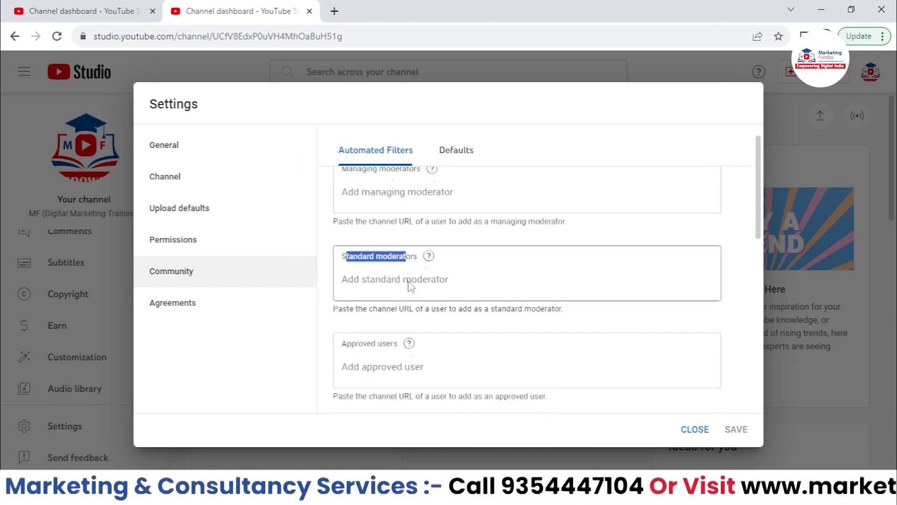
left_click_drag(356, 302, 372, 305)
scroll(369, 299, "down", 3)
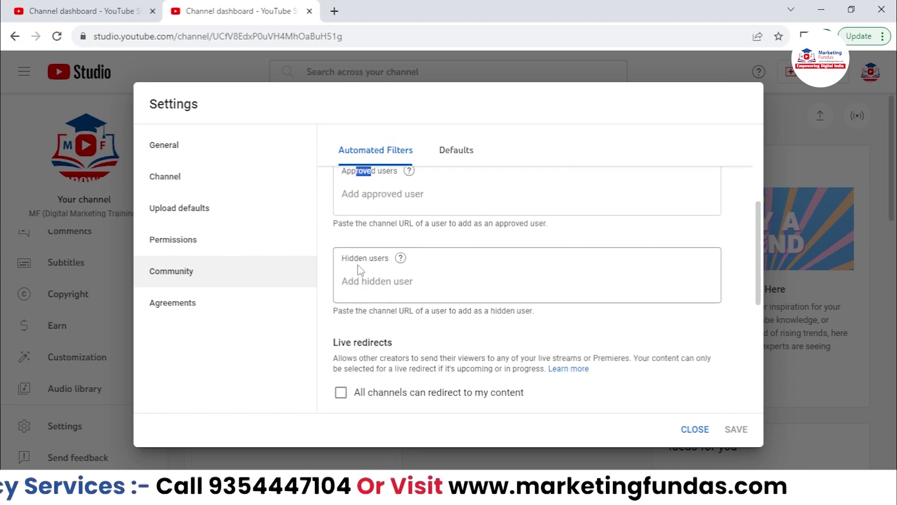
scroll(358, 269, "up", 4)
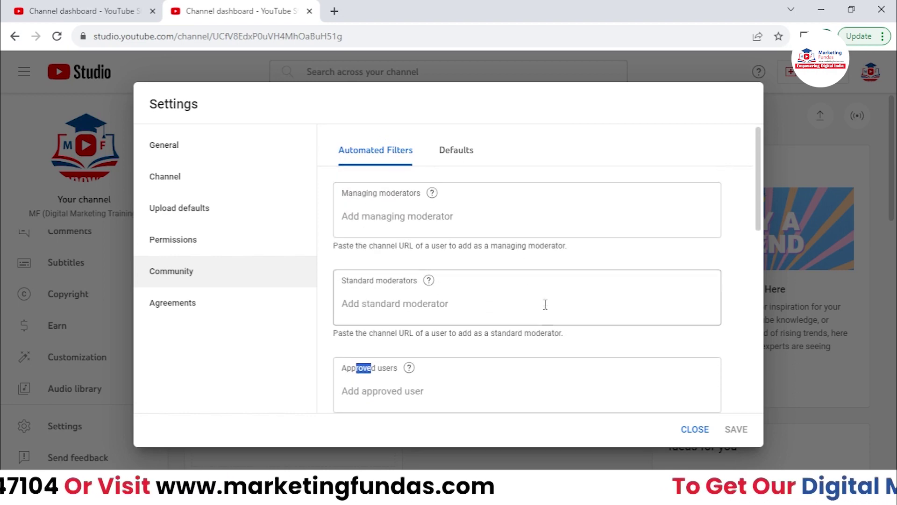
scroll(390, 317, "down", 4)
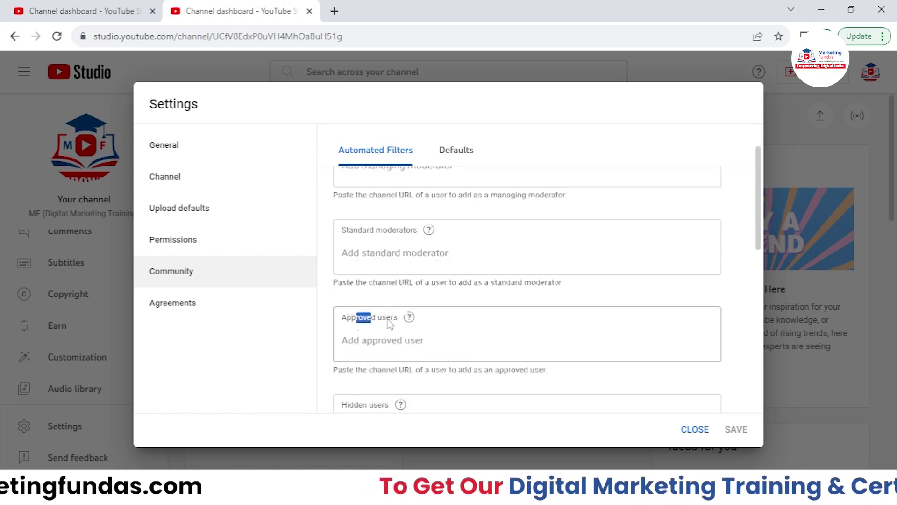
scroll(377, 305, "up", 2)
scroll(376, 305, "up", 2)
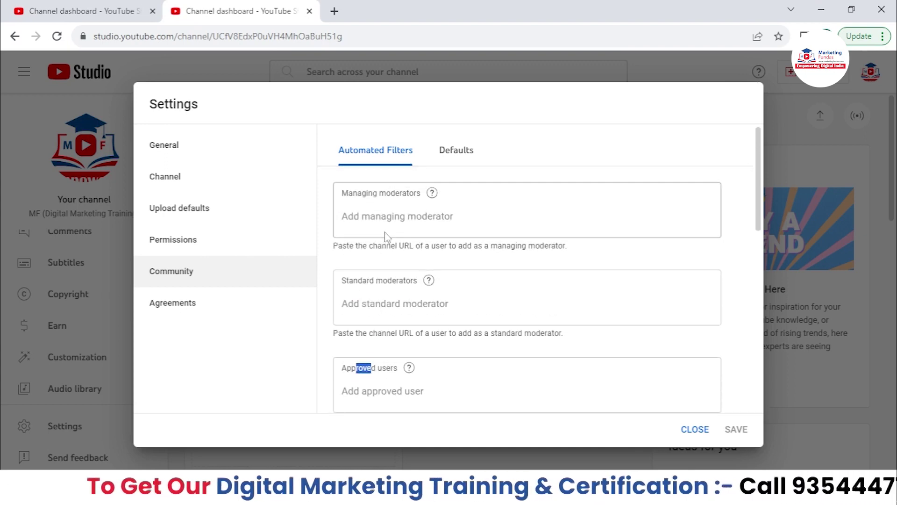
- Recheck the empty Managing moderators and Standard moderators fields
left_click(396, 216)
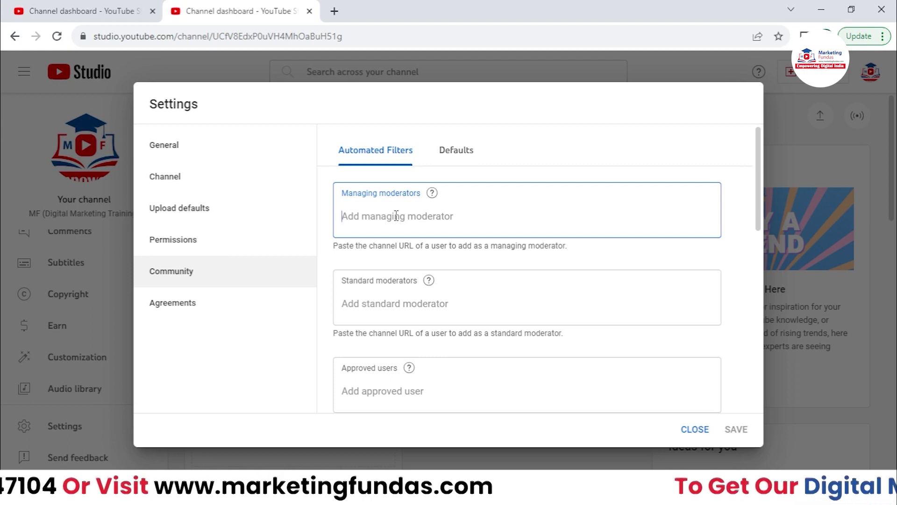
left_click(740, 192)
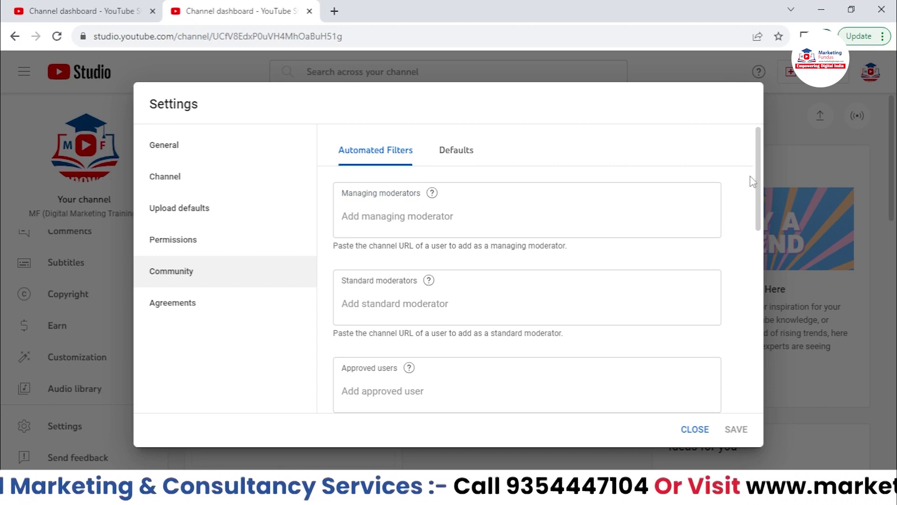
scroll(758, 177, "down", 1)
scroll(760, 175, "up", 1)
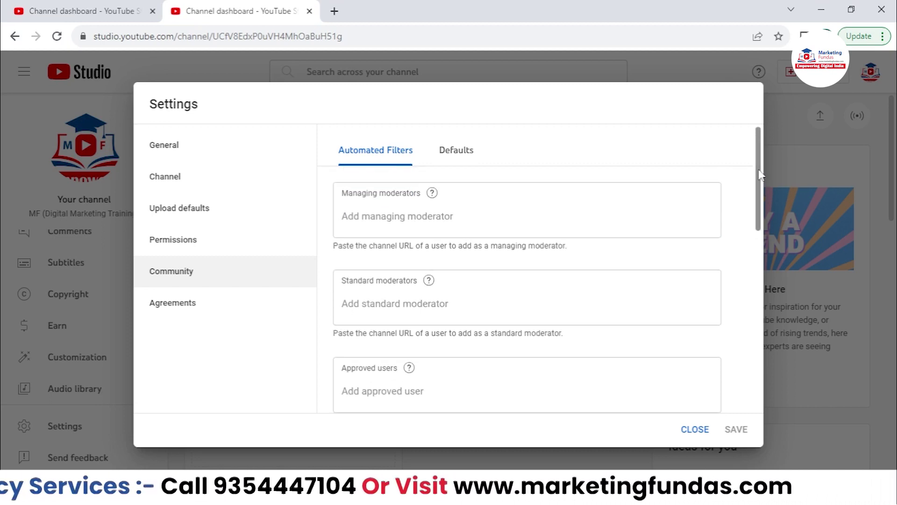
left_click(486, 209)
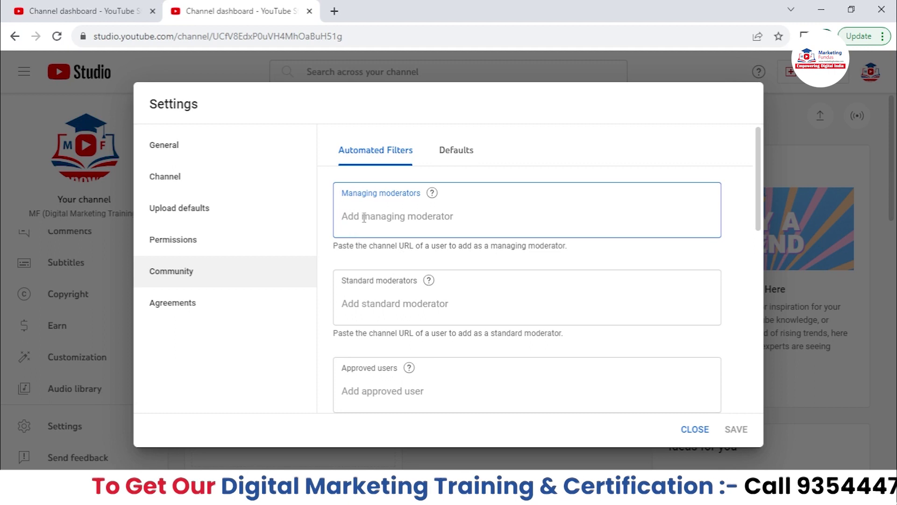
left_click_drag(341, 193, 423, 196)
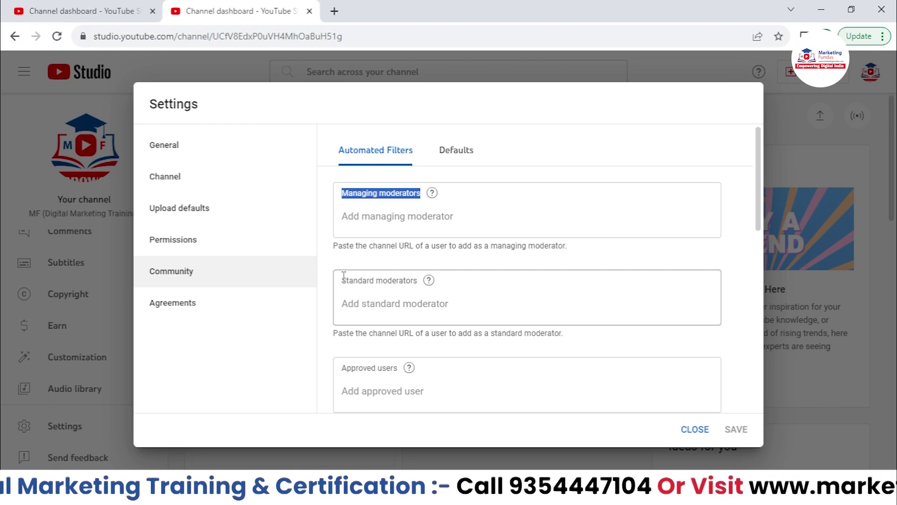
left_click(427, 234)
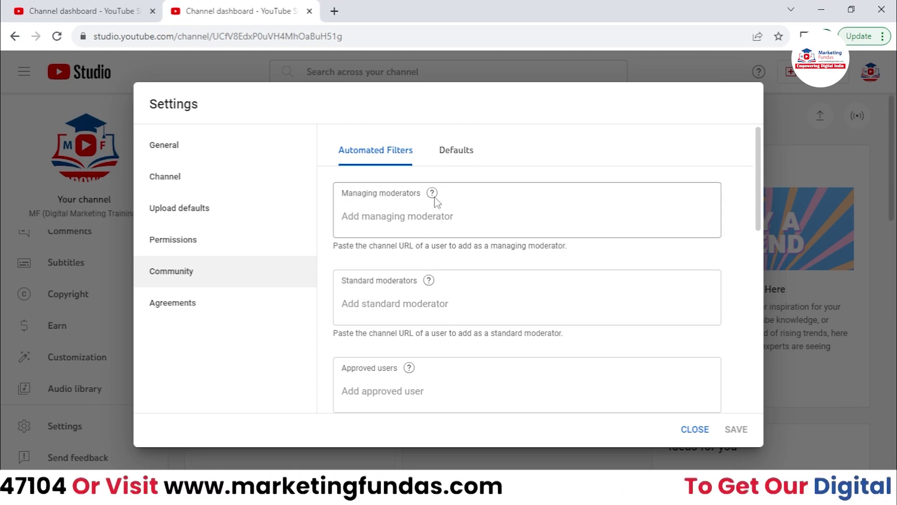
mouse_move(433, 196)
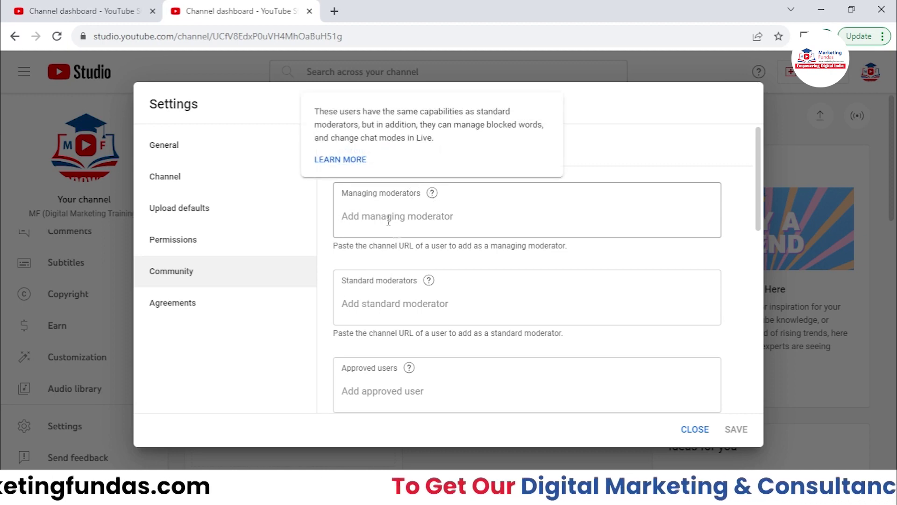
mouse_move(428, 281)
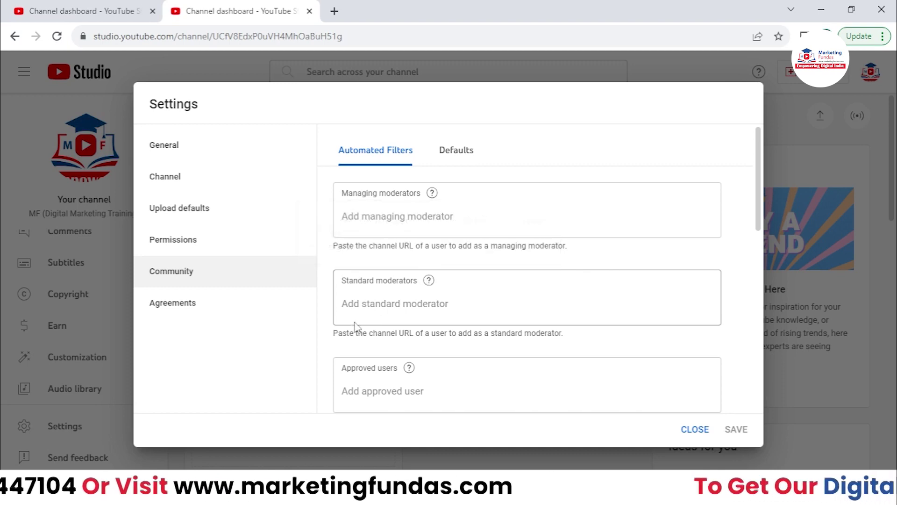
scroll(381, 244, "down", 1)
scroll(381, 261, "up", 1)
scroll(392, 239, "down", 2)
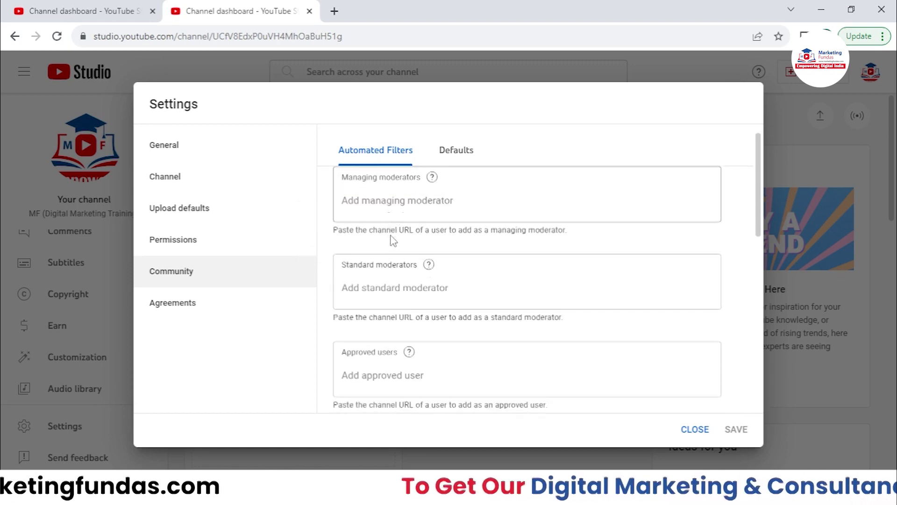
left_click_drag(340, 243, 409, 243)
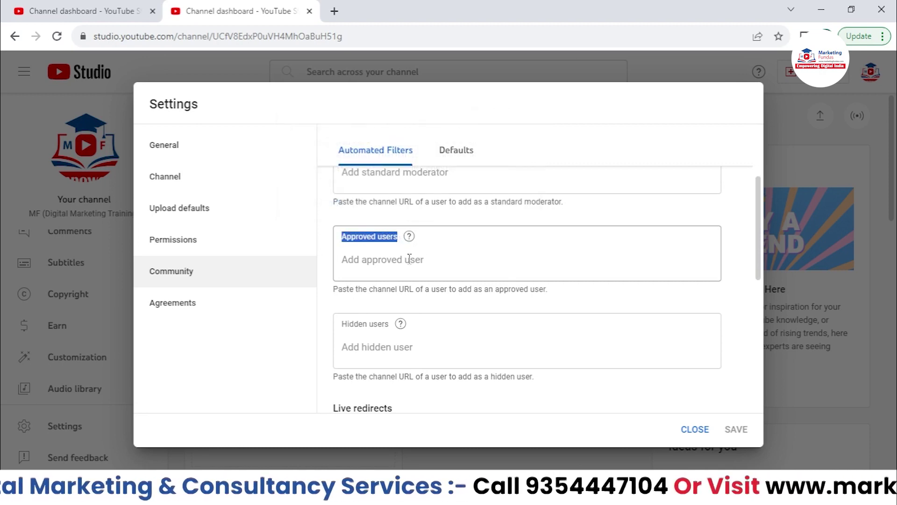
left_click(410, 260)
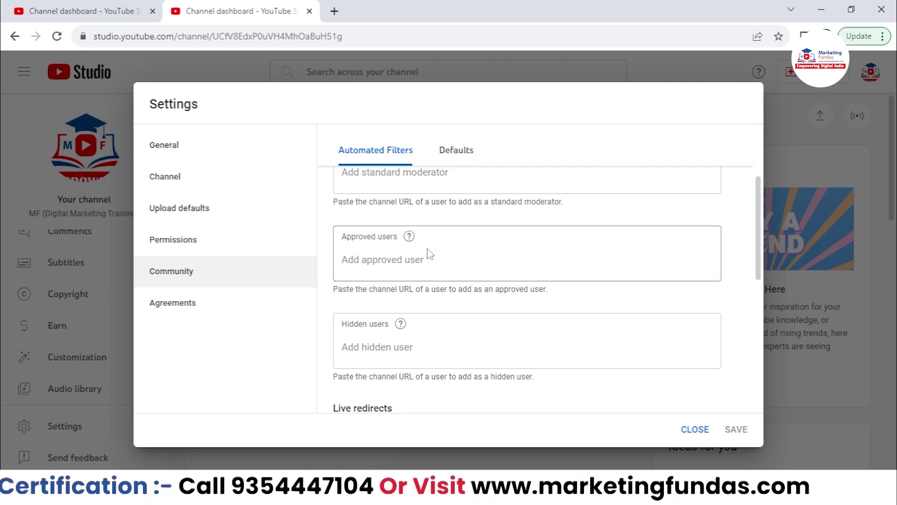
left_click(353, 265)
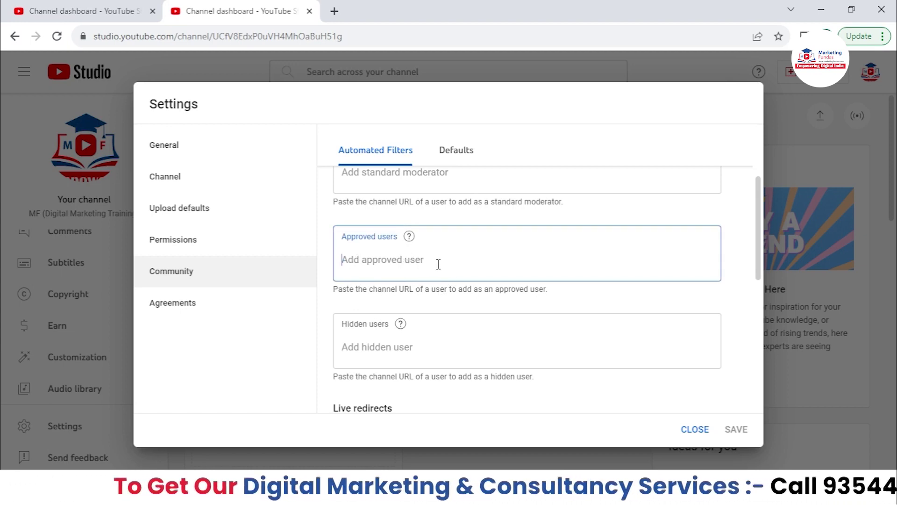
left_click_drag(343, 327, 395, 333)
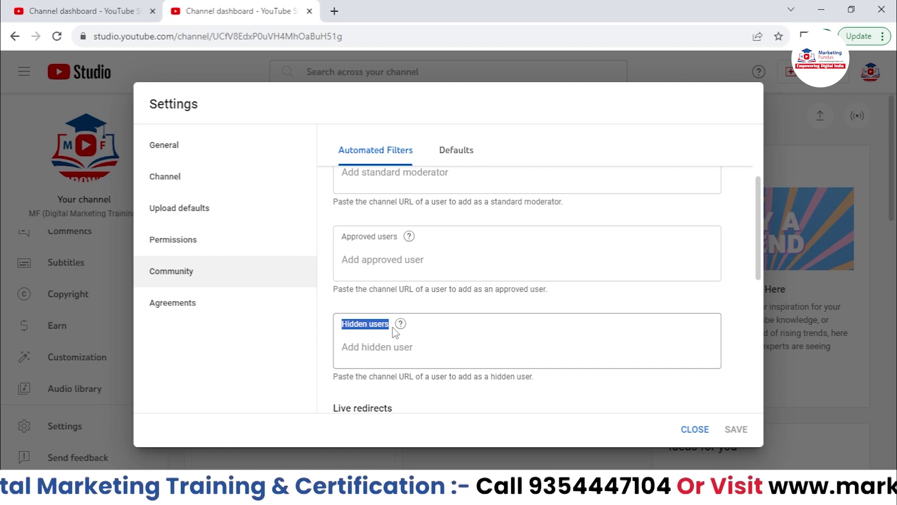
scroll(395, 332, "down", 1)
left_click(392, 277)
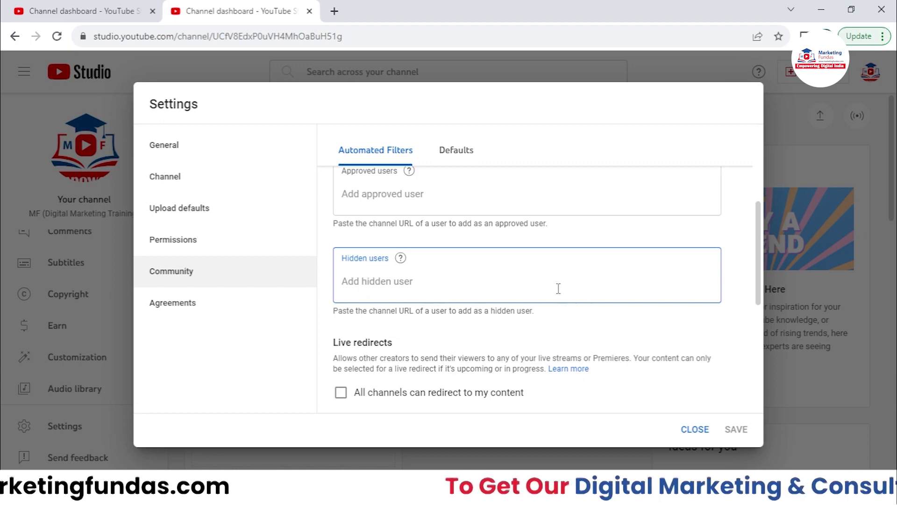
scroll(556, 287, "down", 2)
scroll(527, 283, "up", 5)
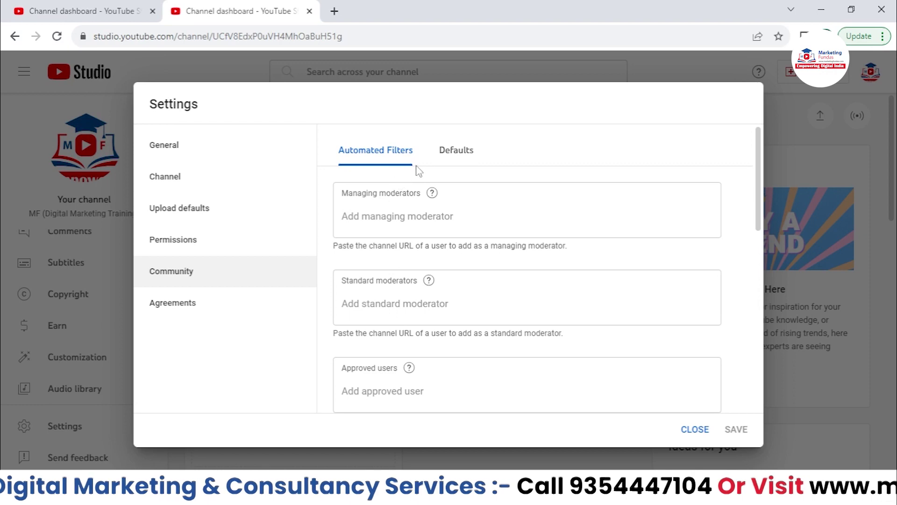
scroll(413, 224, "down", 3)
scroll(413, 224, "down", 8)
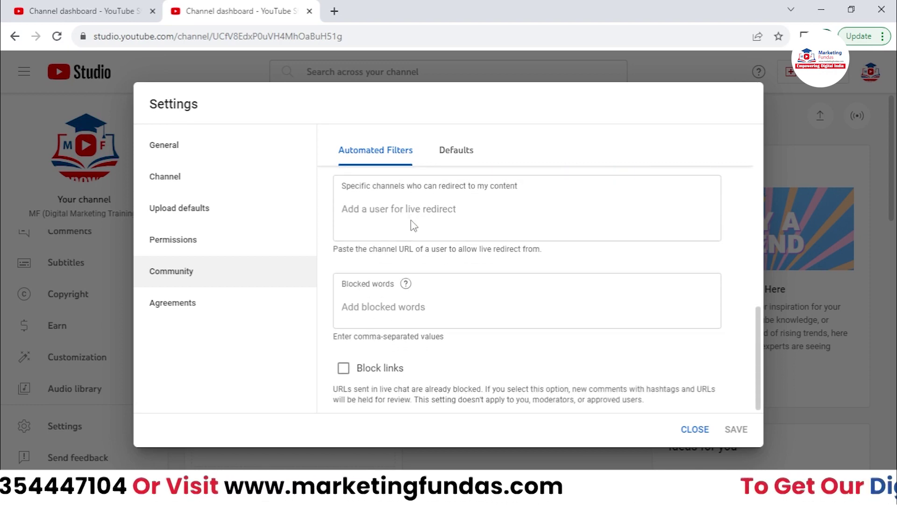
scroll(411, 223, "up", 7)
scroll(378, 256, "down", 5)
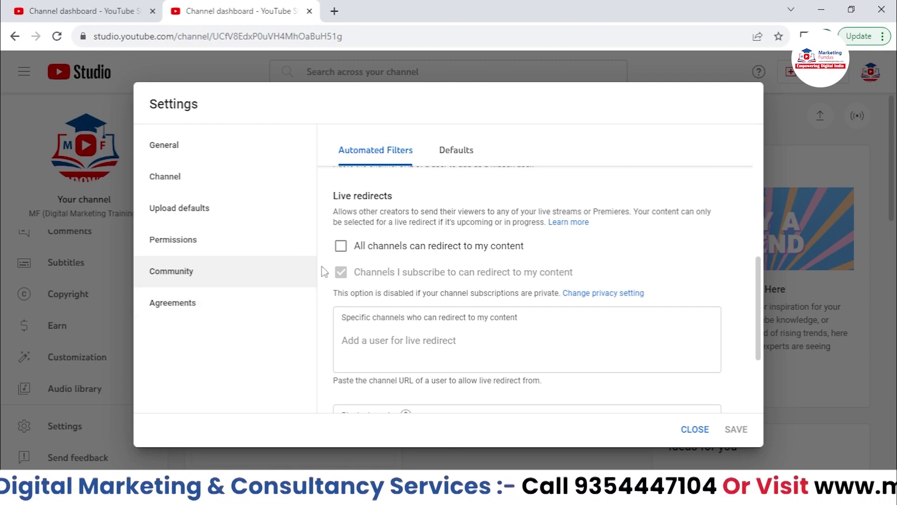
left_click_drag(354, 272, 581, 272)
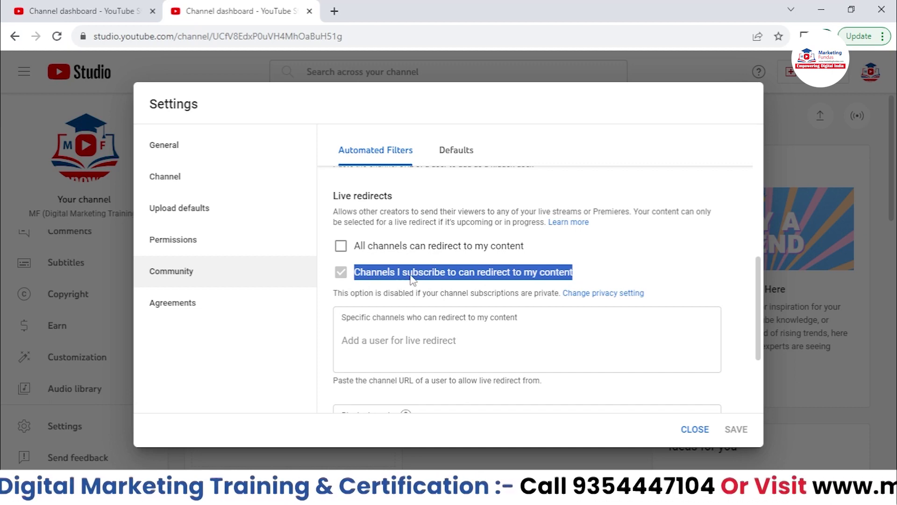
left_click(341, 247)
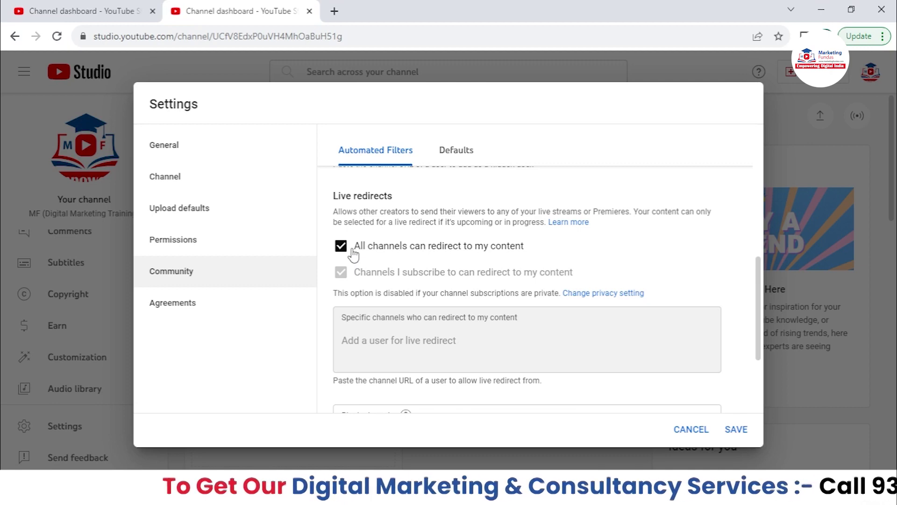
left_click(354, 254)
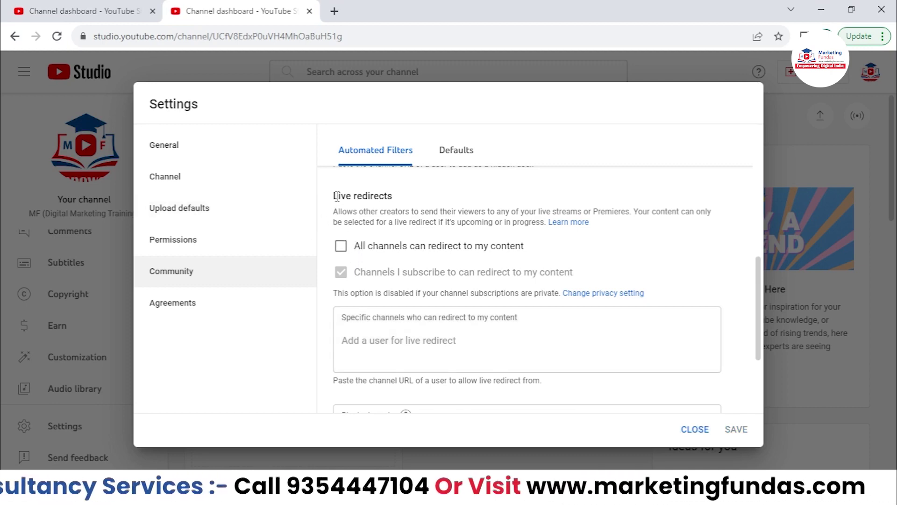
left_click_drag(334, 196, 435, 200)
left_click(435, 200)
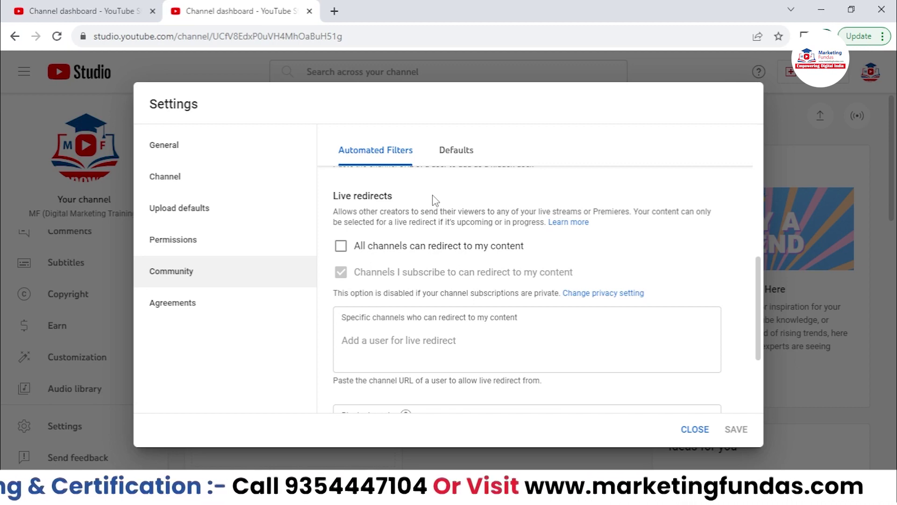
scroll(451, 220, "down", 3)
- Add cat to the Blocked words list
left_click(377, 307)
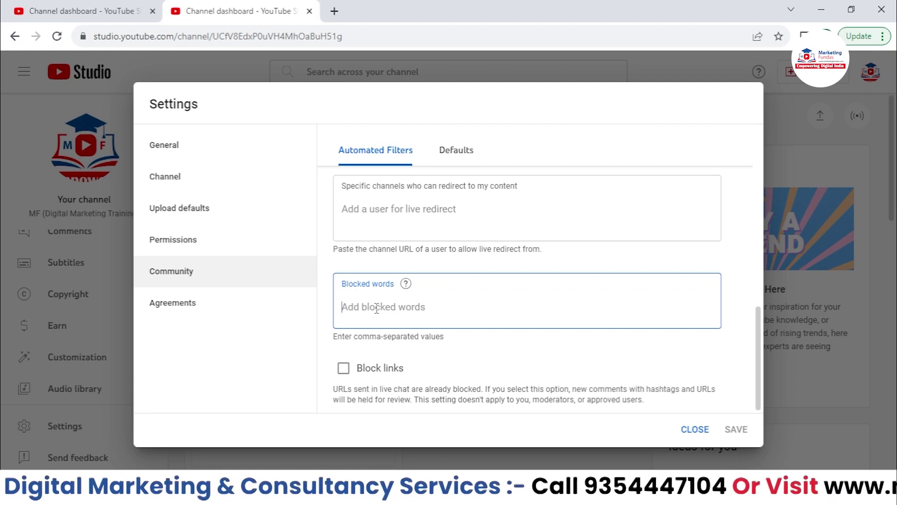
type("**")
key("BackSpace")
key("BackSpace")
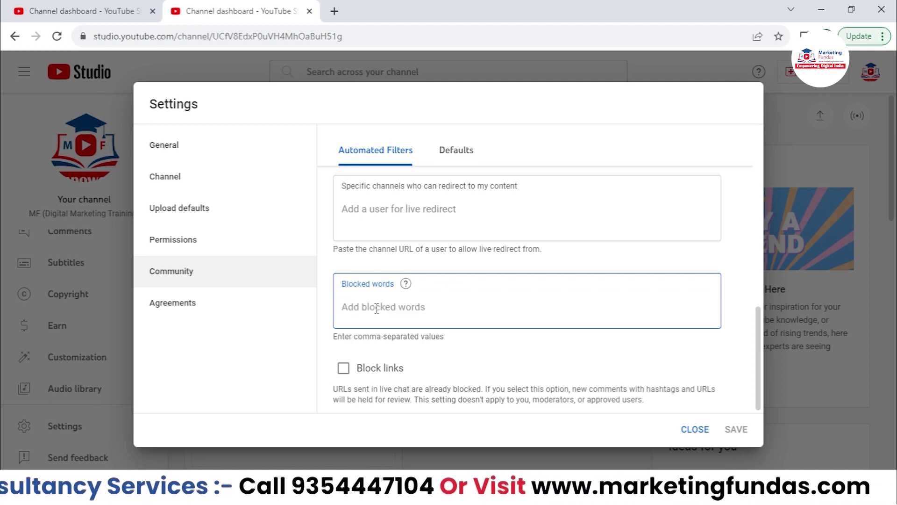
type("cat")
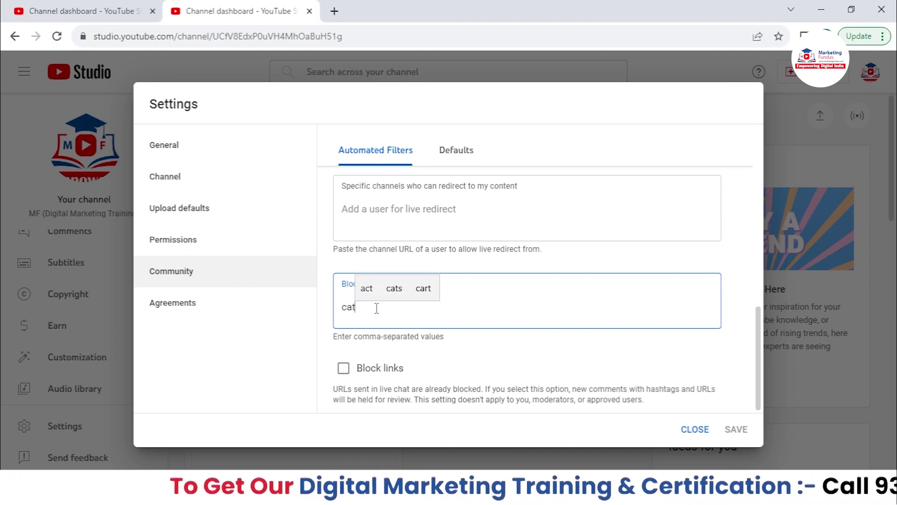
key("Return")
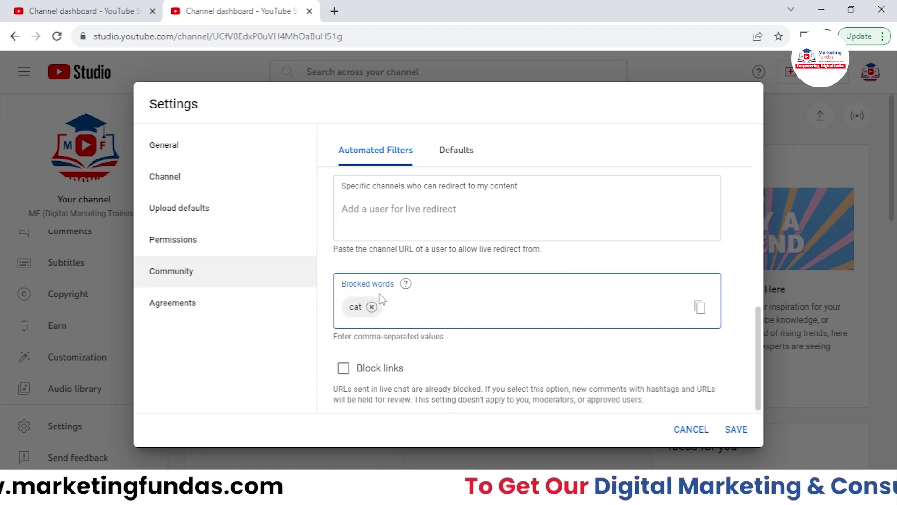
left_click_drag(391, 283, 327, 293)
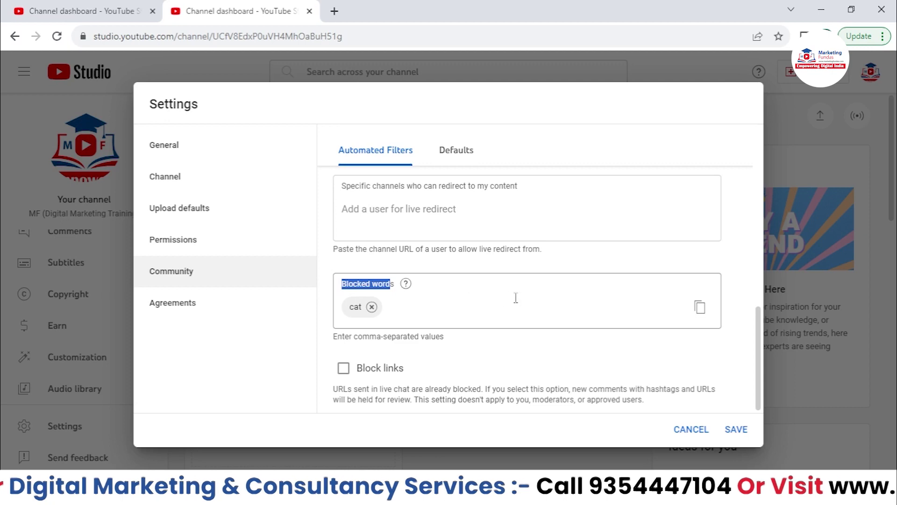
left_click(526, 357)
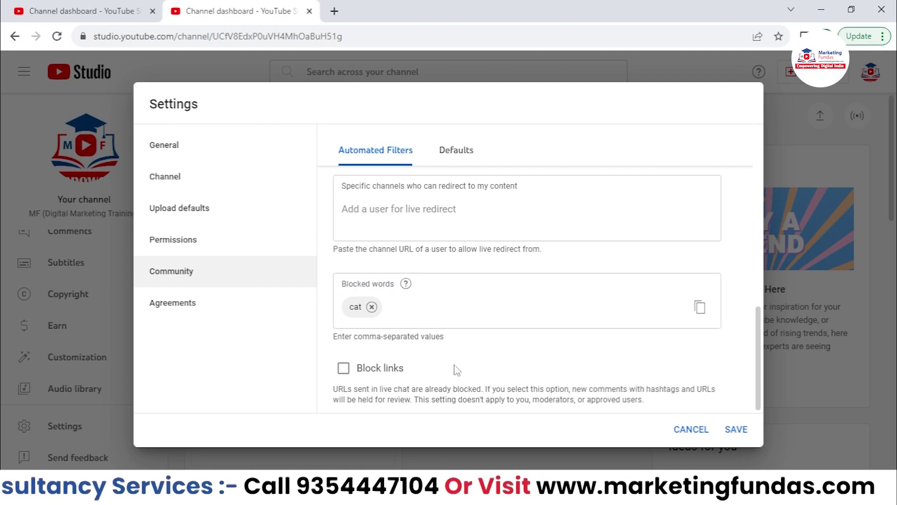
- Toggle the Block links checkbox for comments on and off
left_click(346, 371)
left_click(399, 370)
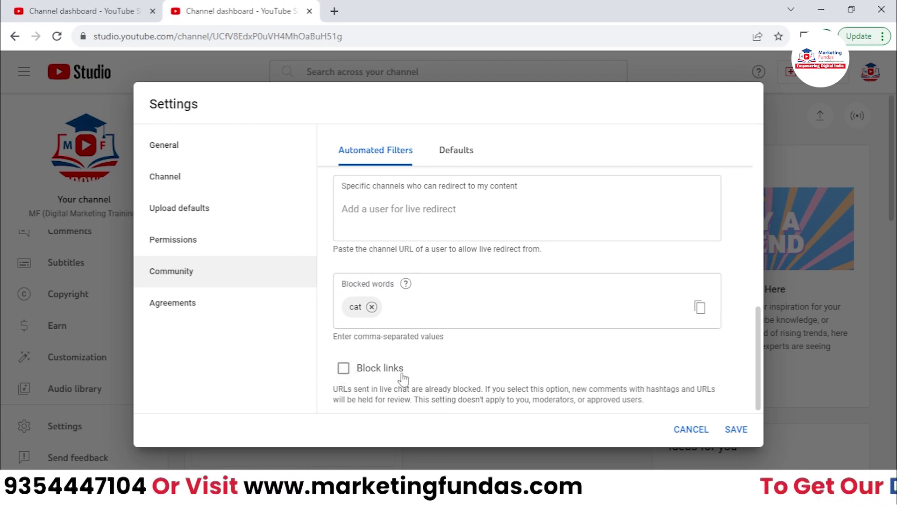
left_click(354, 373)
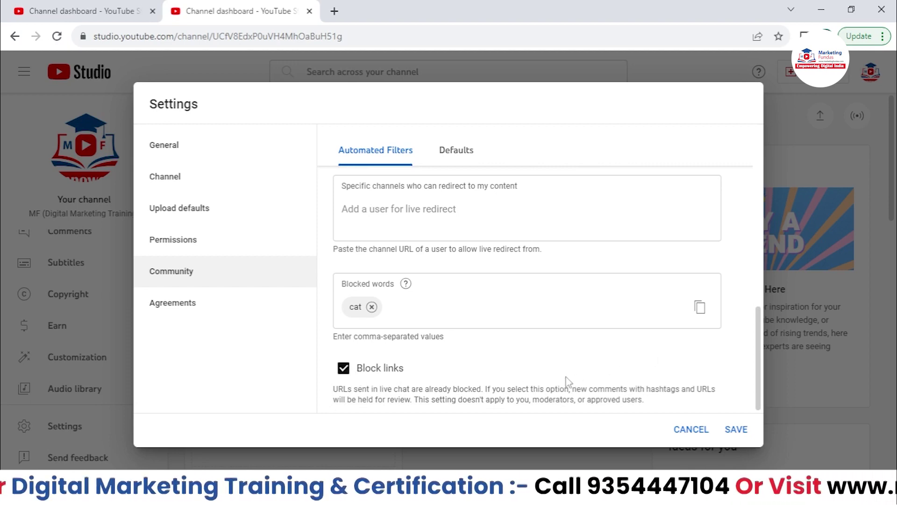
left_click(347, 373)
scroll(595, 381, "up", 4)
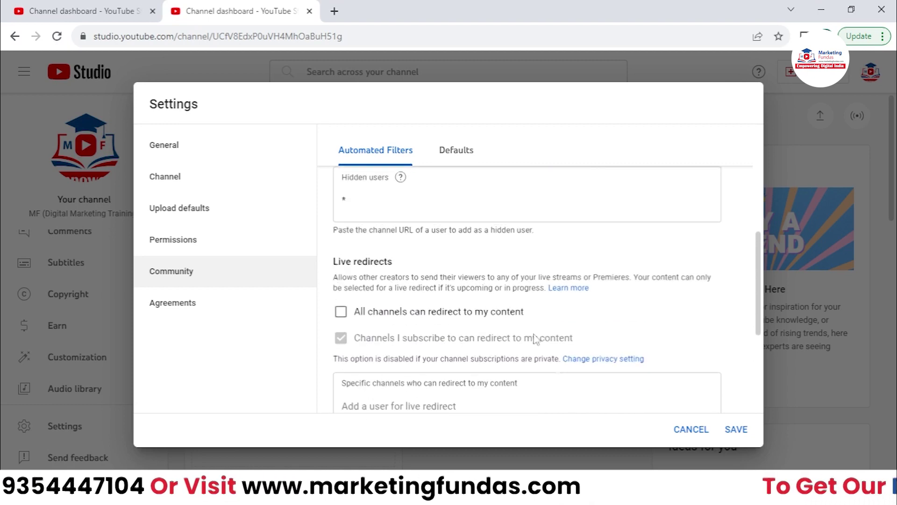
- Open the Defaults tab, dismiss the strictness tip, and review the comments and live chat headings
left_click(465, 153)
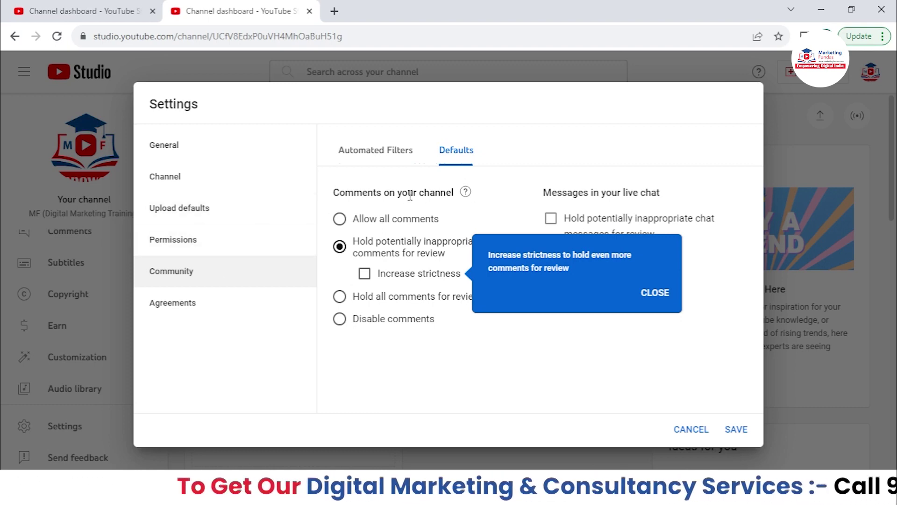
left_click(647, 293)
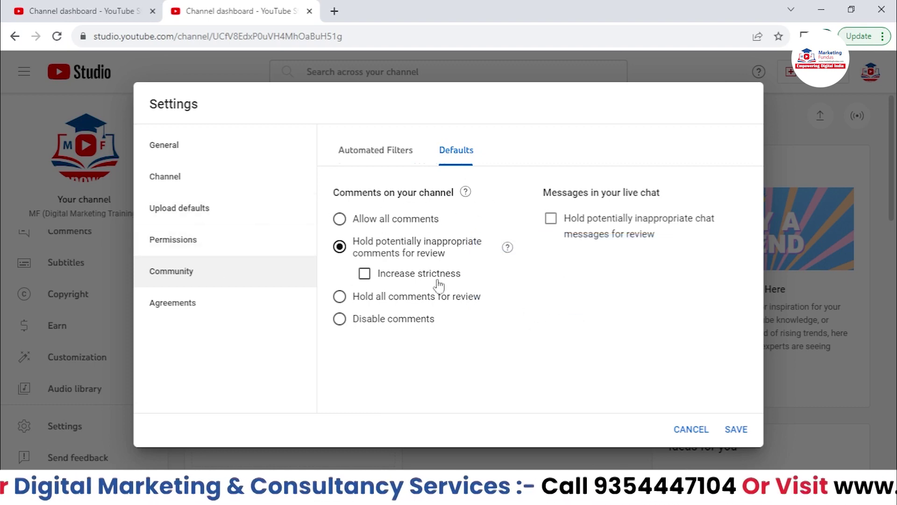
left_click_drag(339, 192, 453, 192)
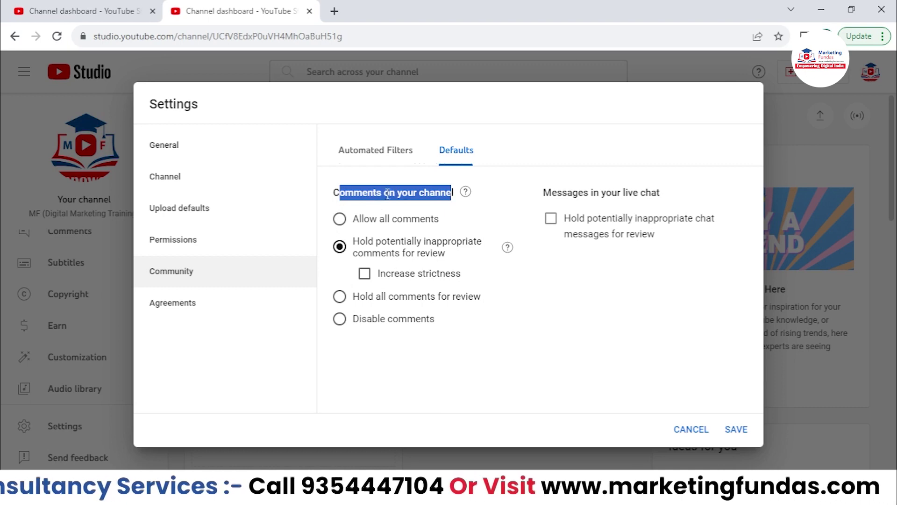
left_click_drag(542, 192, 675, 190)
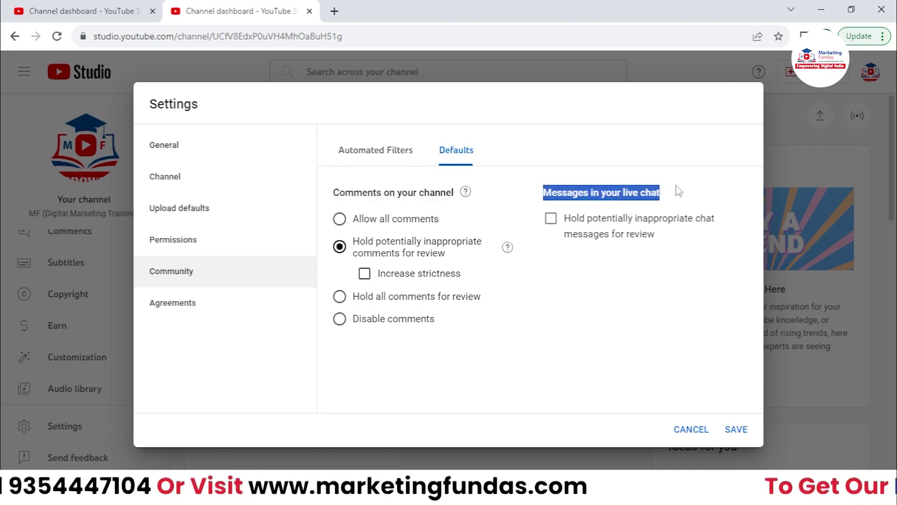
left_click(551, 290)
- Toggle holding inappropriate live chat messages for review, then save the Community settings
left_click(551, 218)
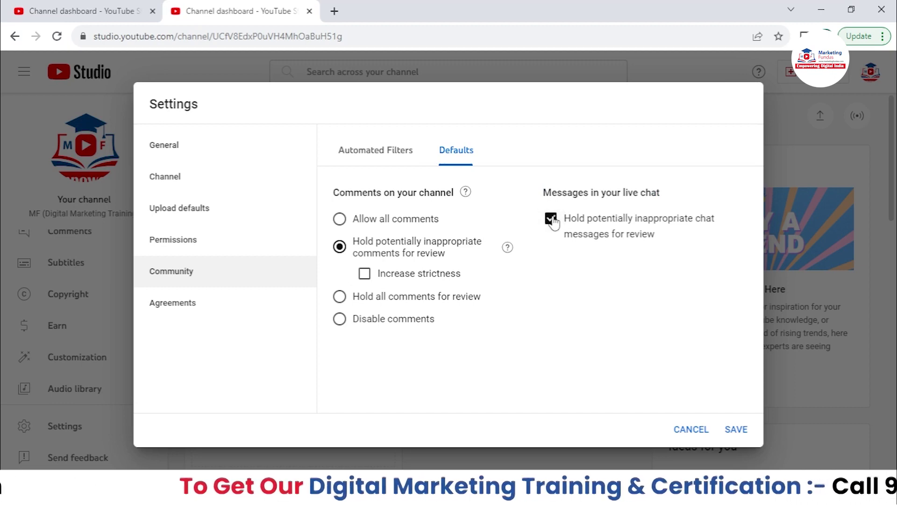
left_click(551, 218)
left_click(551, 219)
left_click(551, 218)
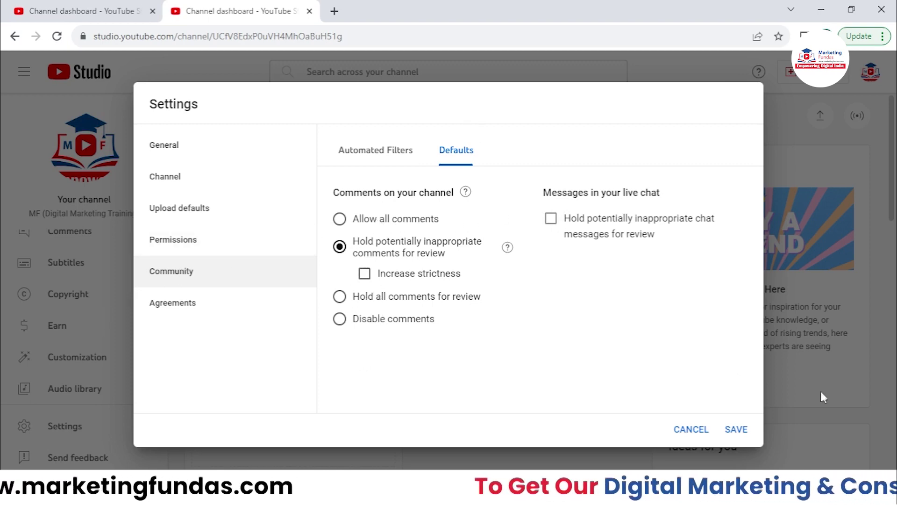
left_click(736, 430)
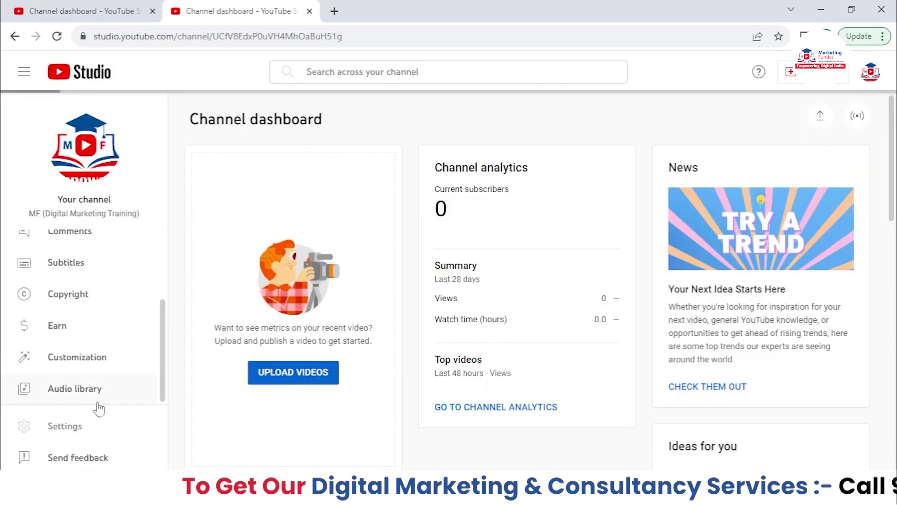
left_click(88, 431)
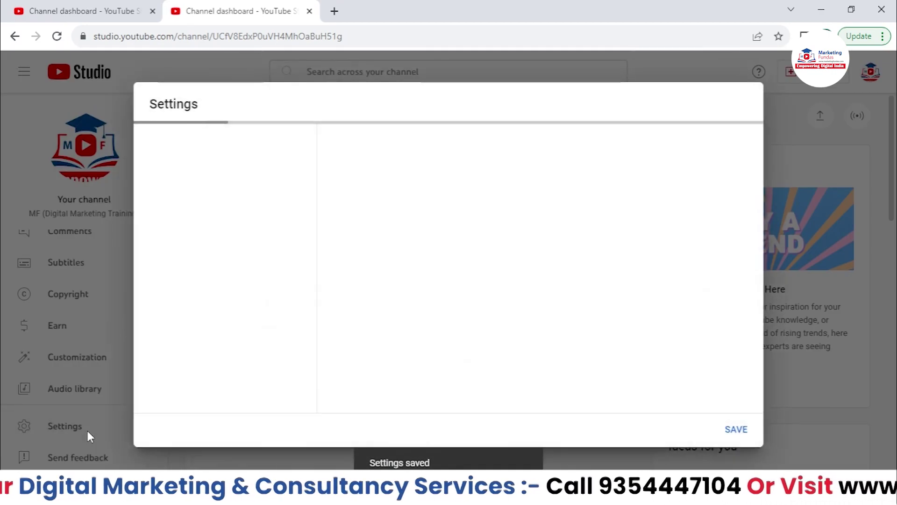
left_click(200, 304)
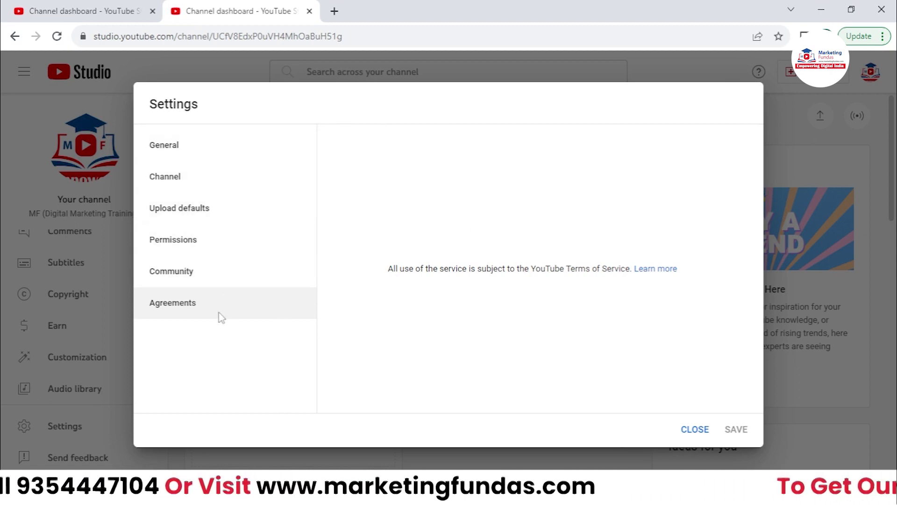
left_click(689, 429)
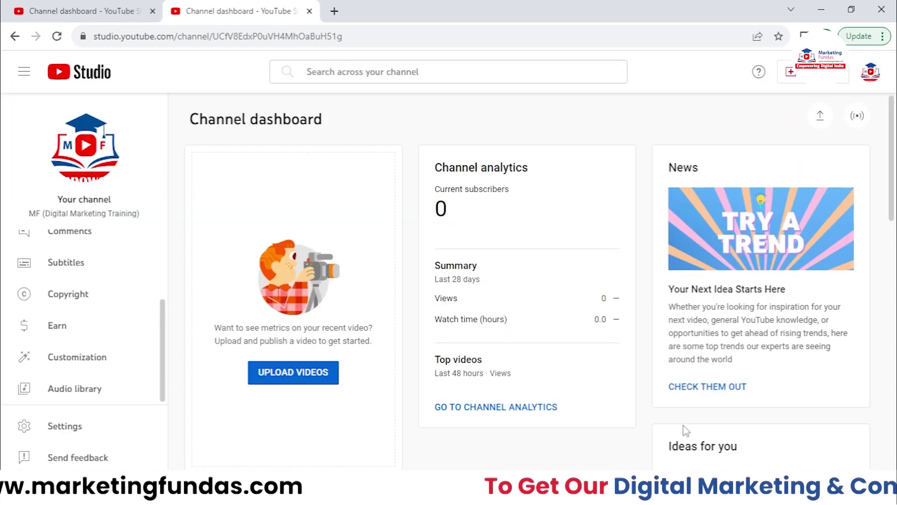